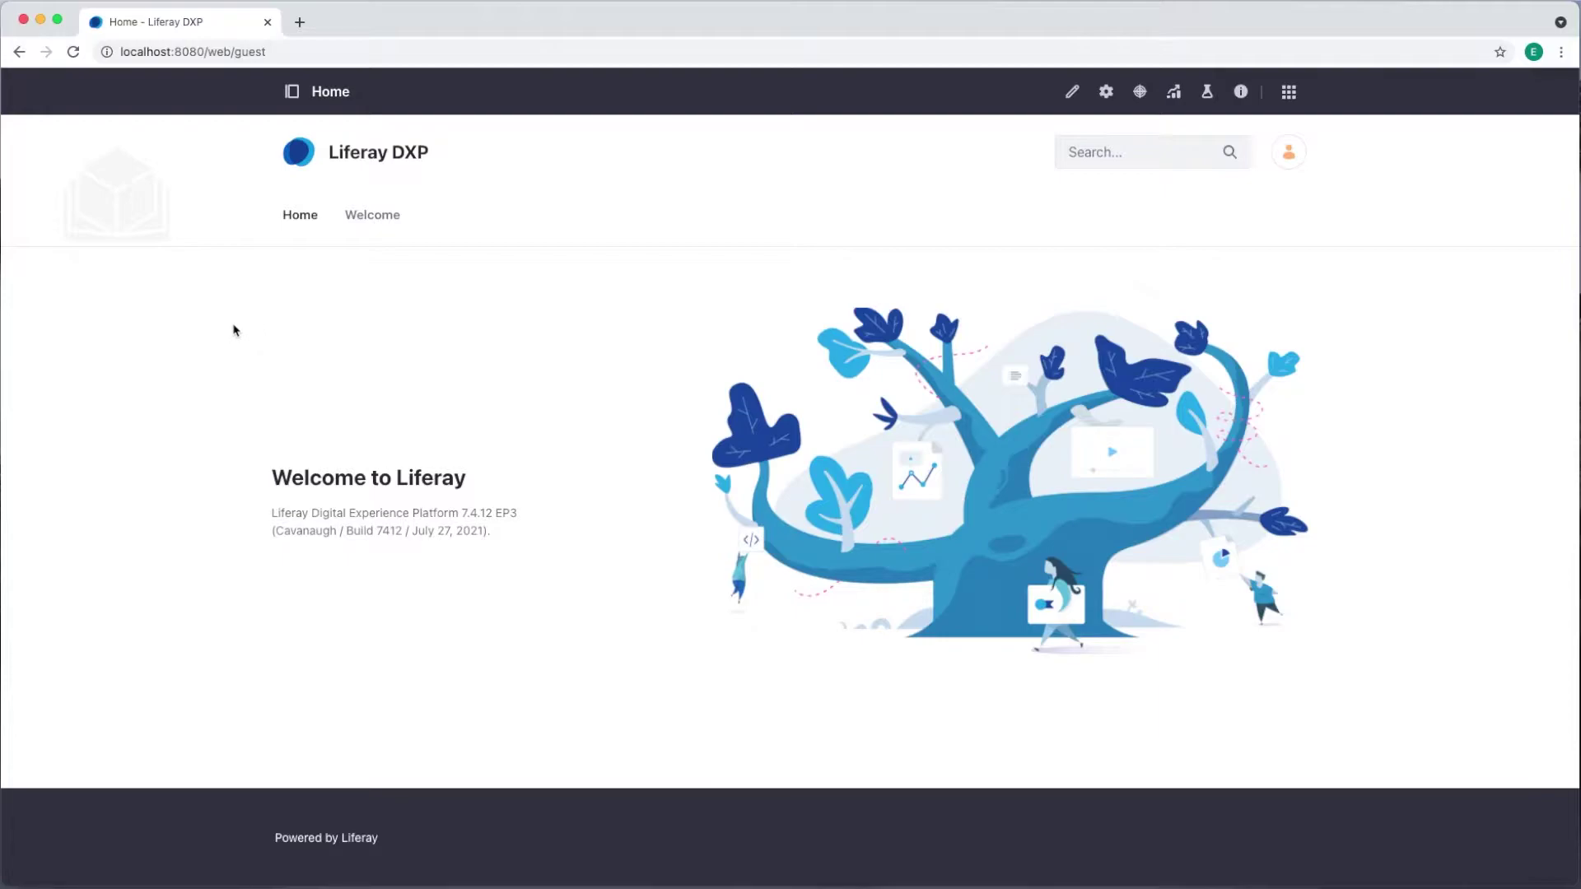
- Open the site's Documents and Media library under Content & Data and expand the Categorization menu
click(291, 92)
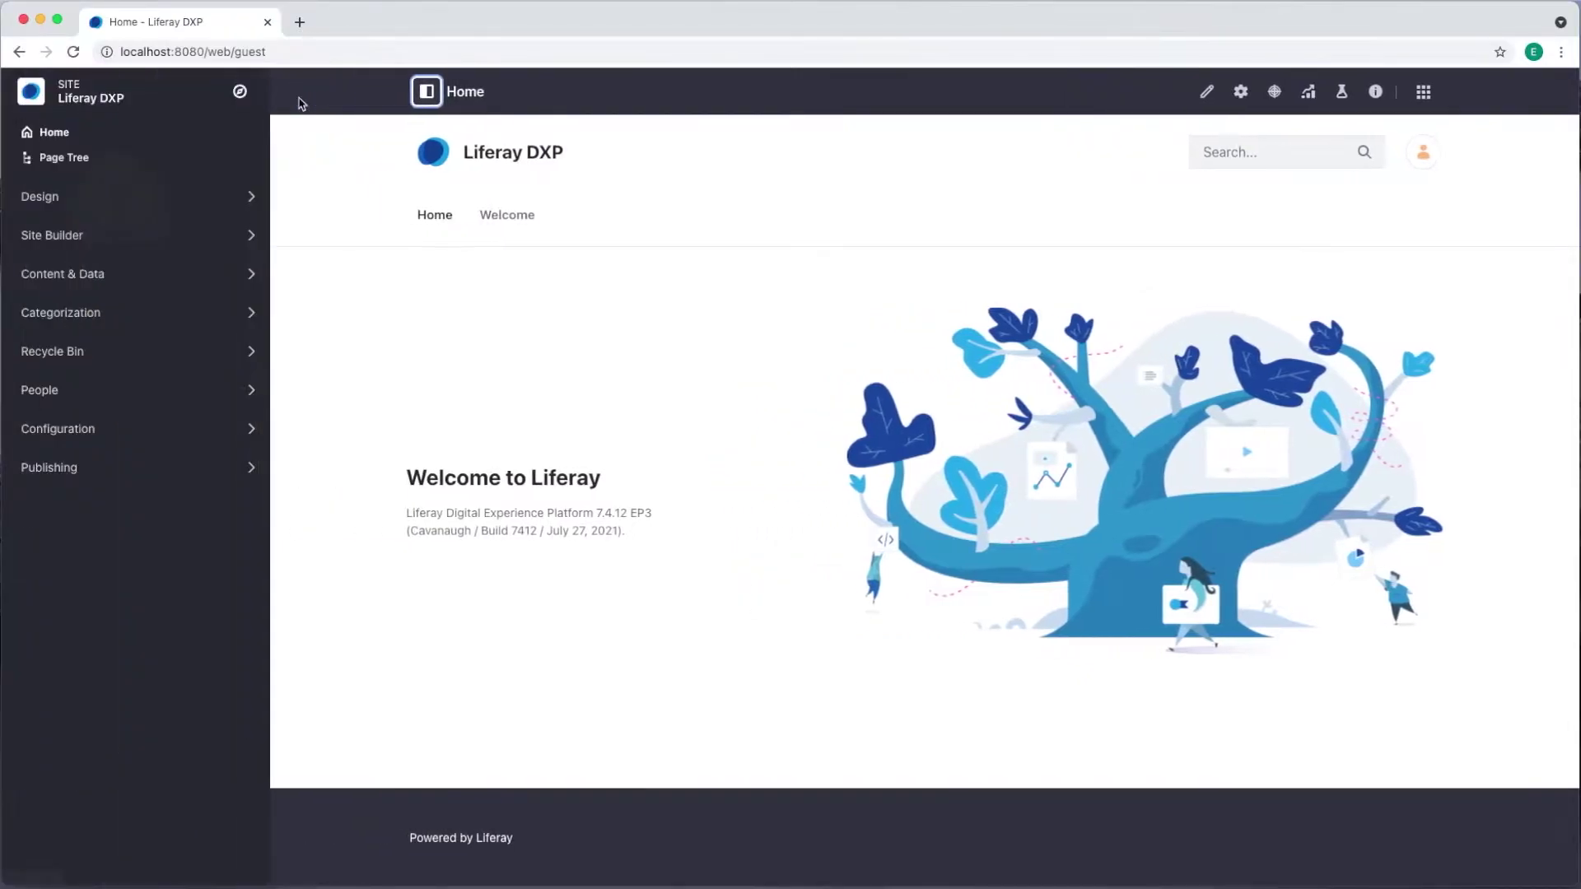
click(110, 275)
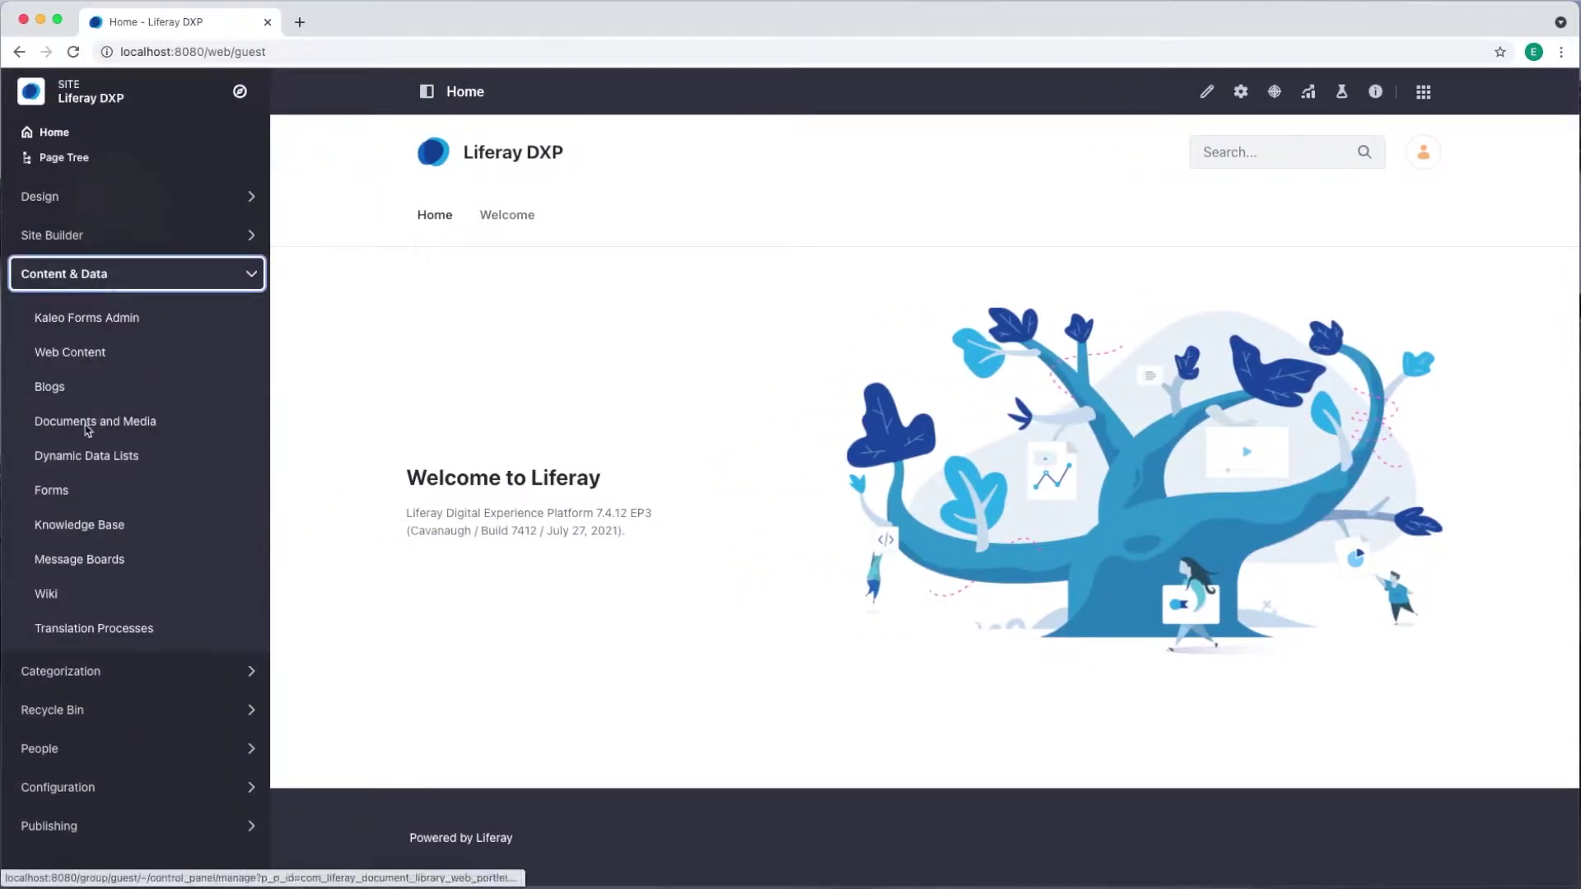
click(88, 424)
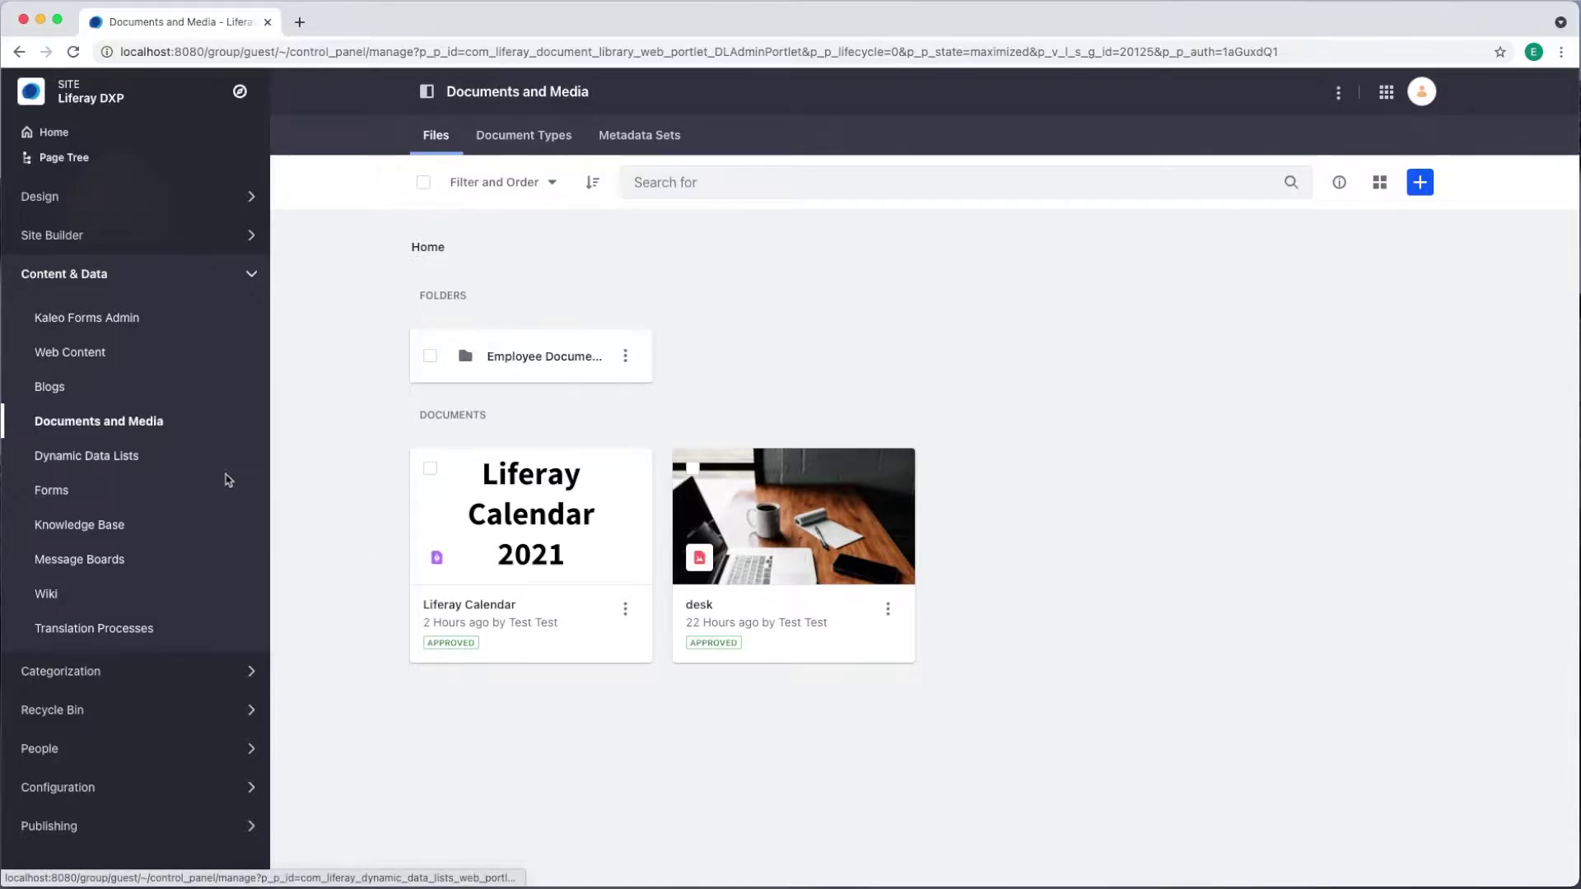
click(99, 671)
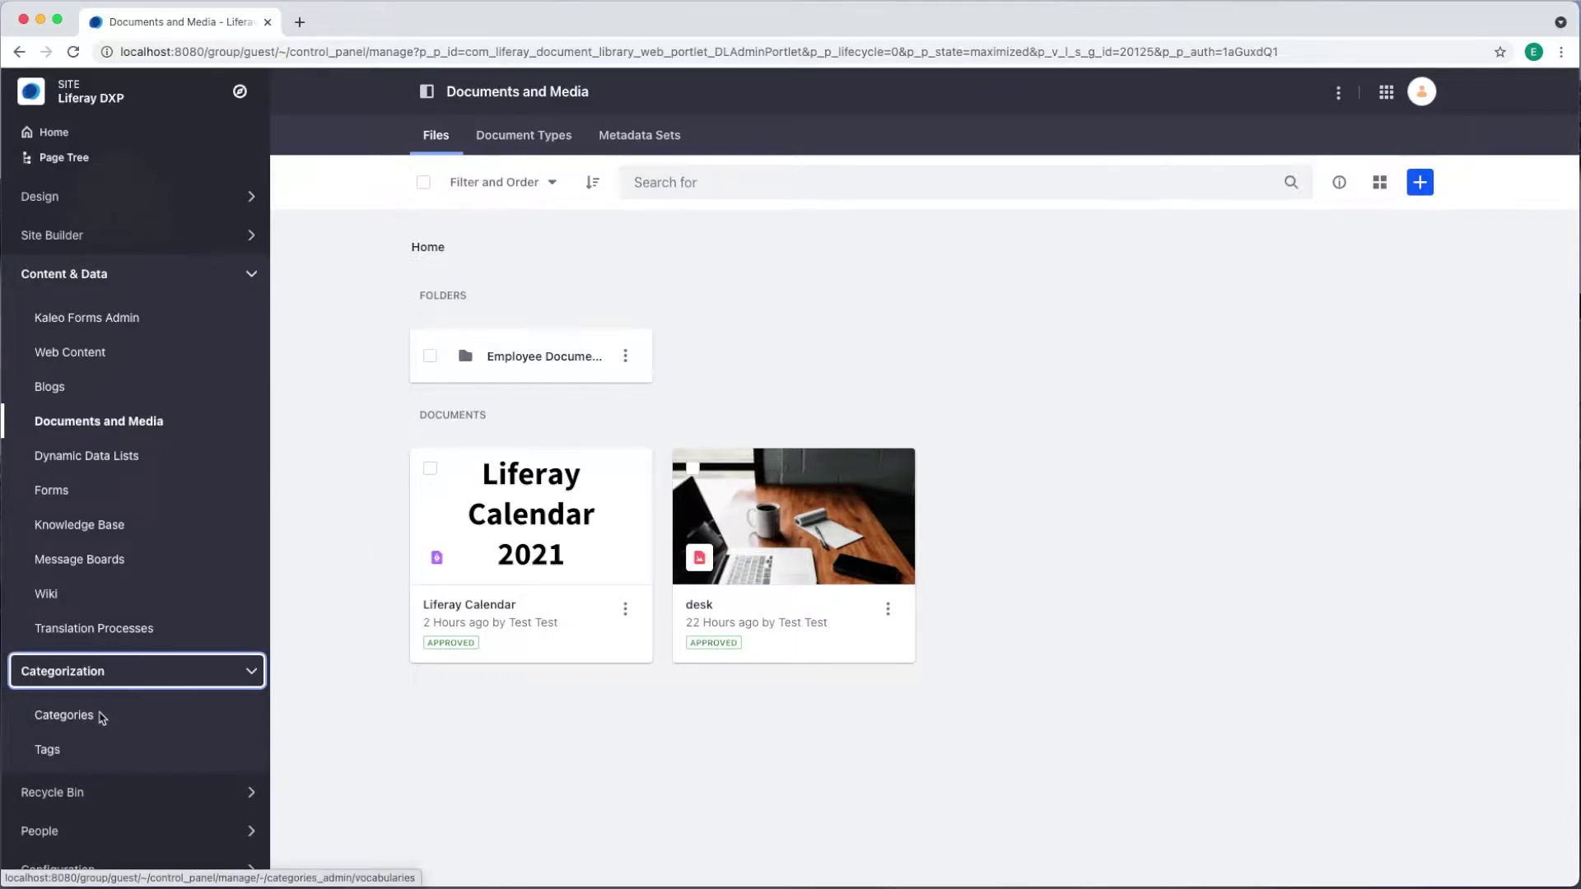
- Create a public vocabulary named 'Liferay DXP' on the Categories page
click(101, 716)
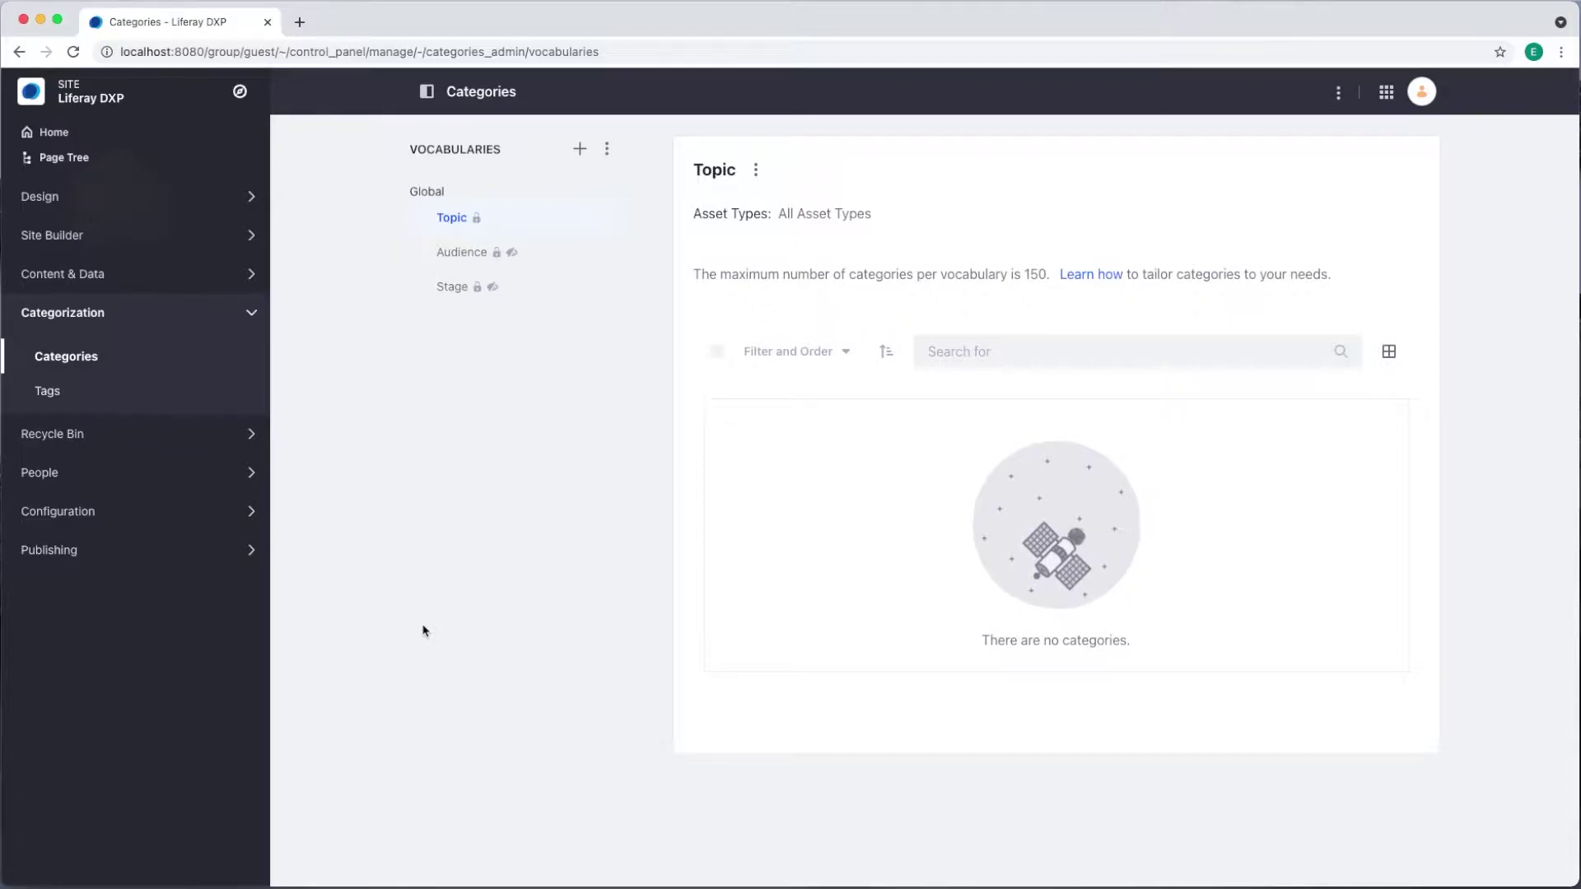
click(580, 149)
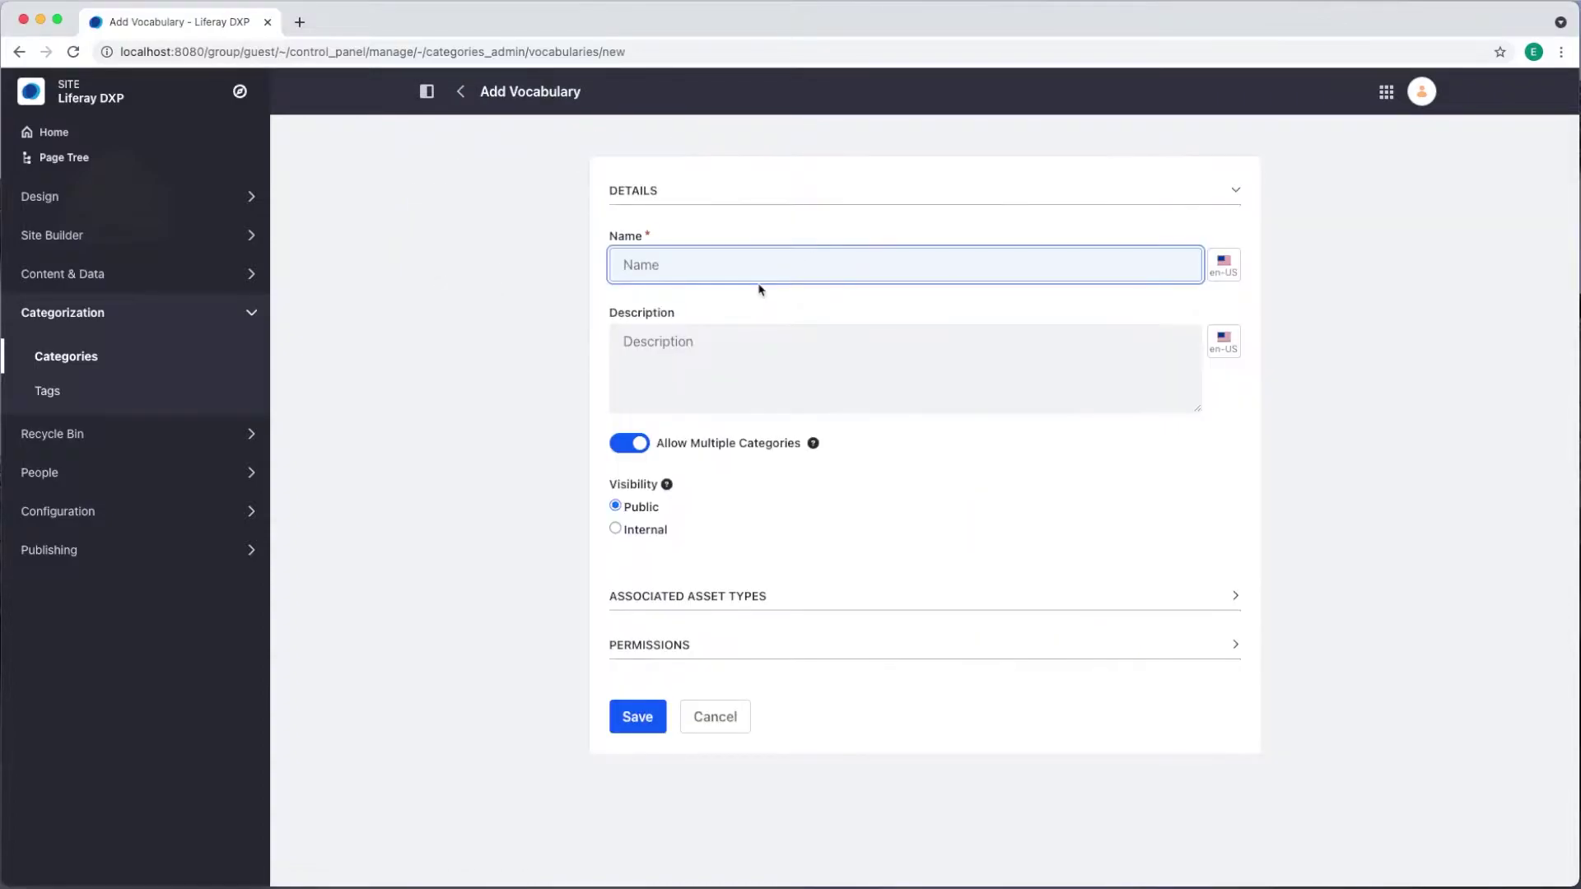
text(Liferay DXP)
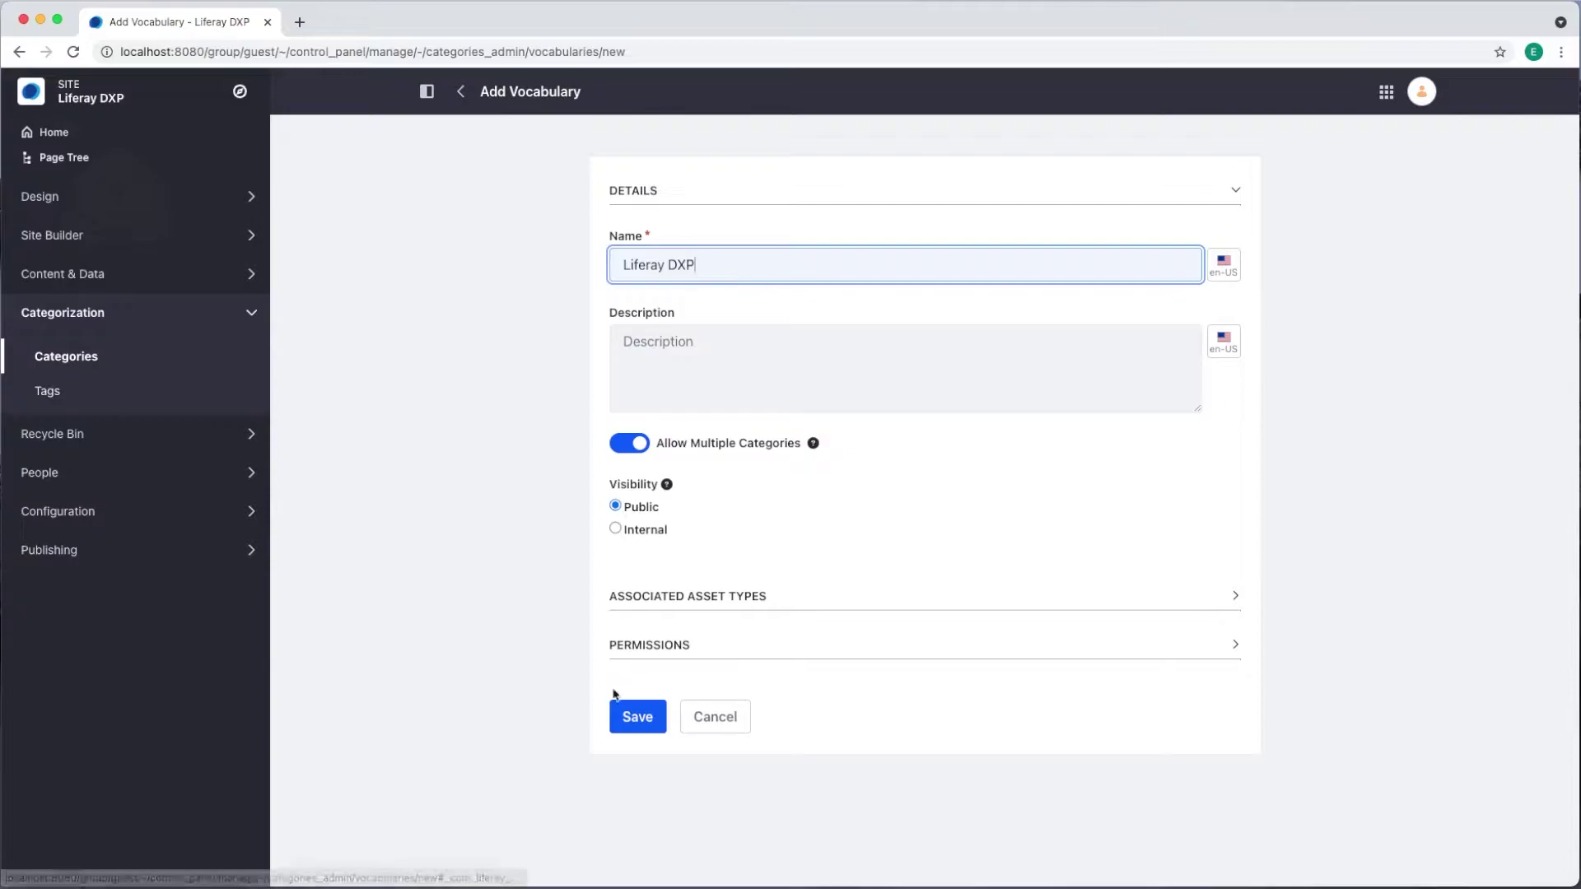
click(637, 716)
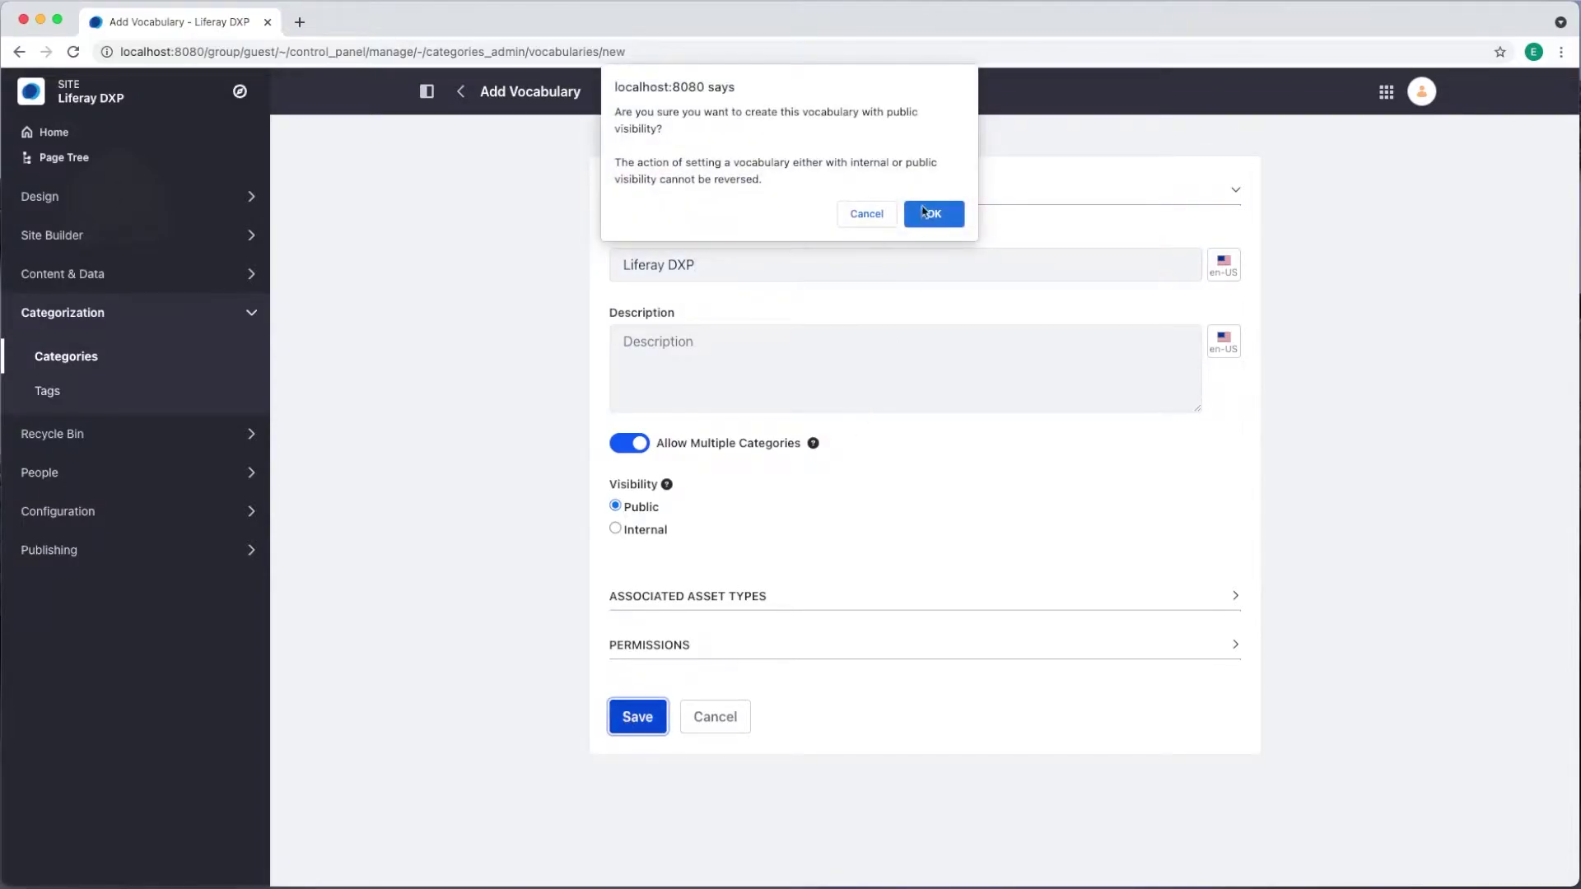
click(937, 214)
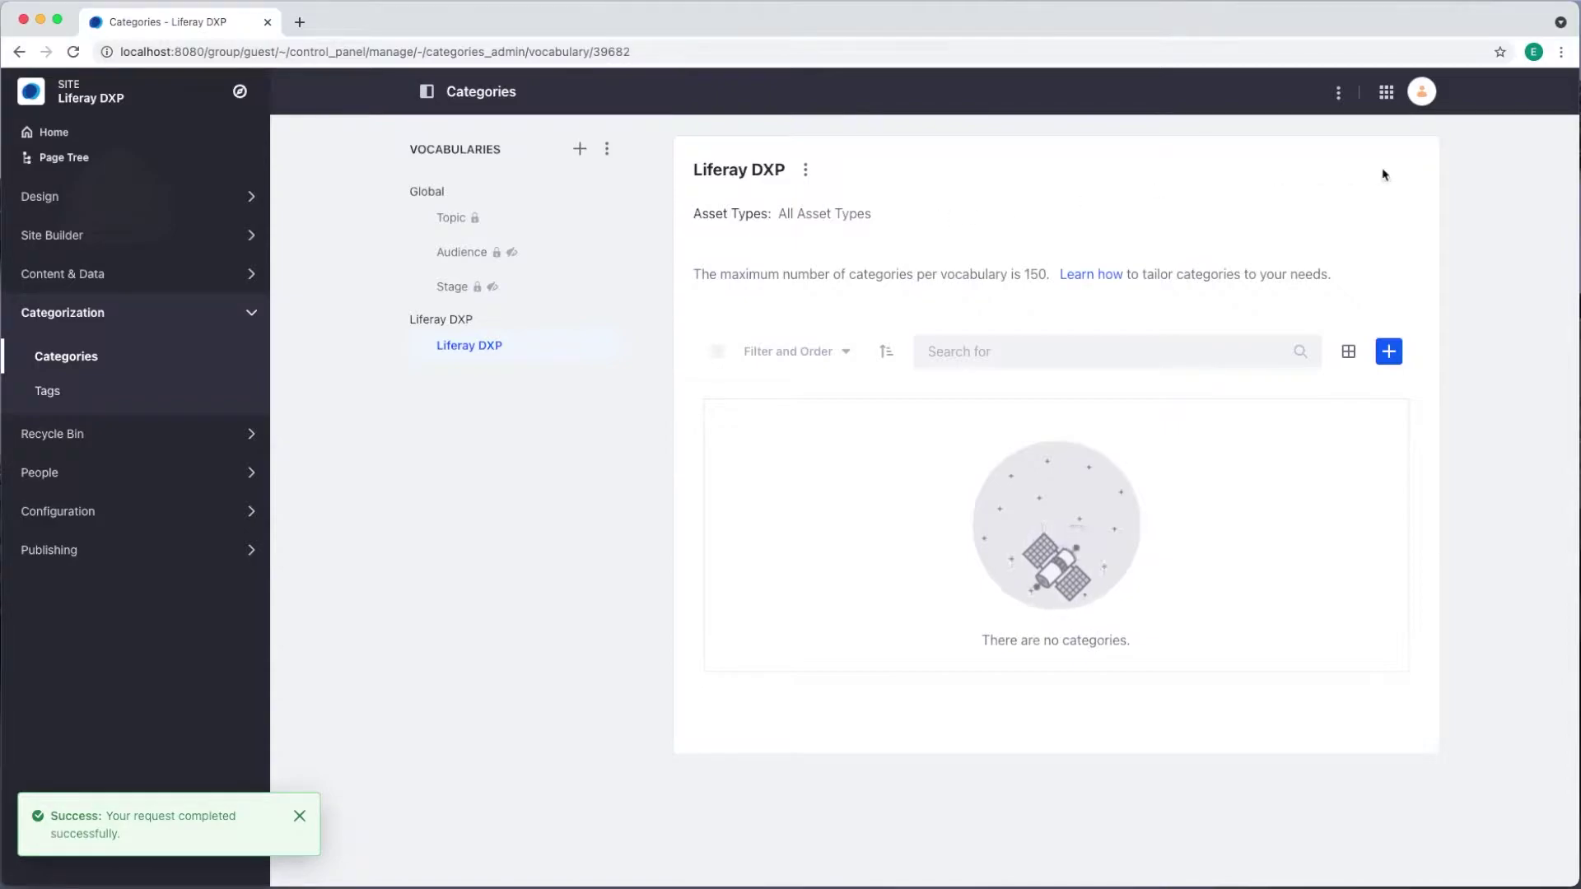
- Add an 'Employee Documents' category described as 'Documents pertaining to liferay employees'
click(1389, 351)
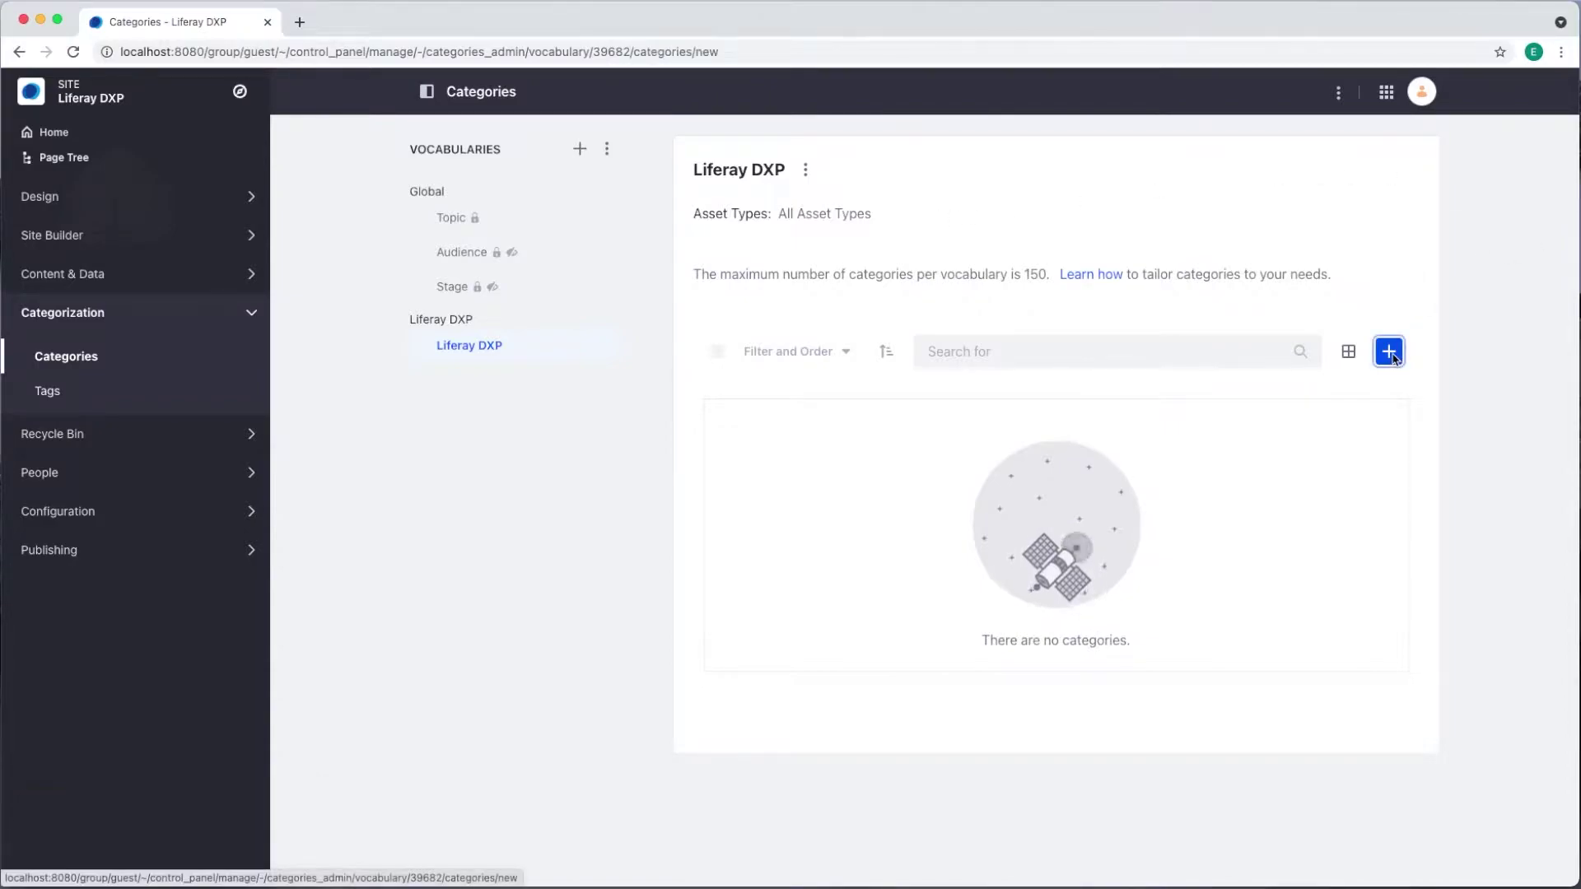
click(718, 269)
text(Emp)
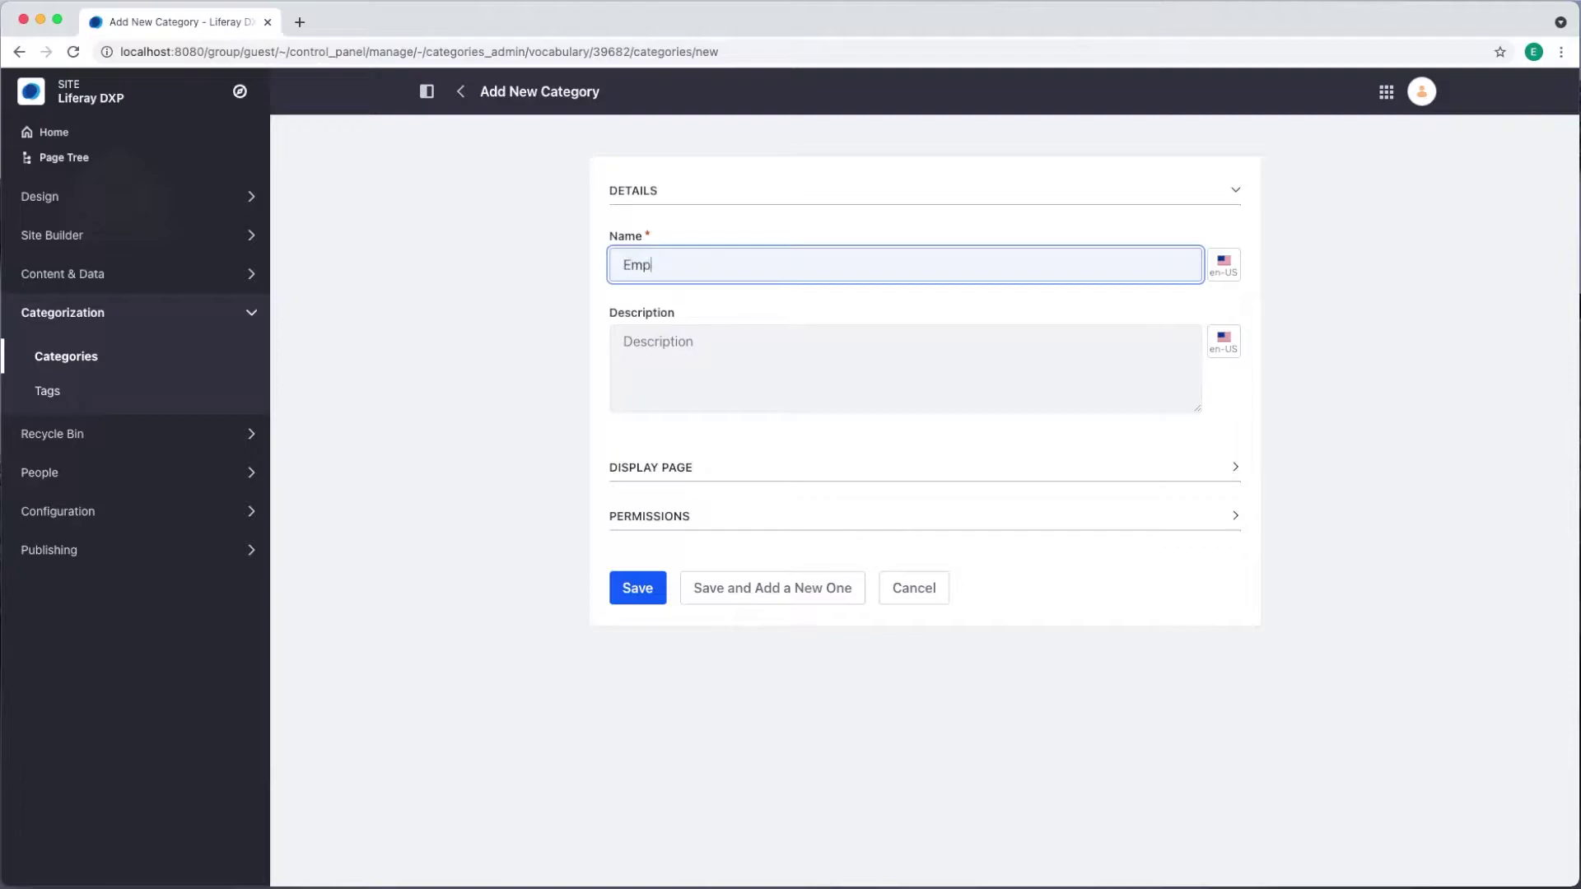
text(loyee DOcuments)
click(708, 377)
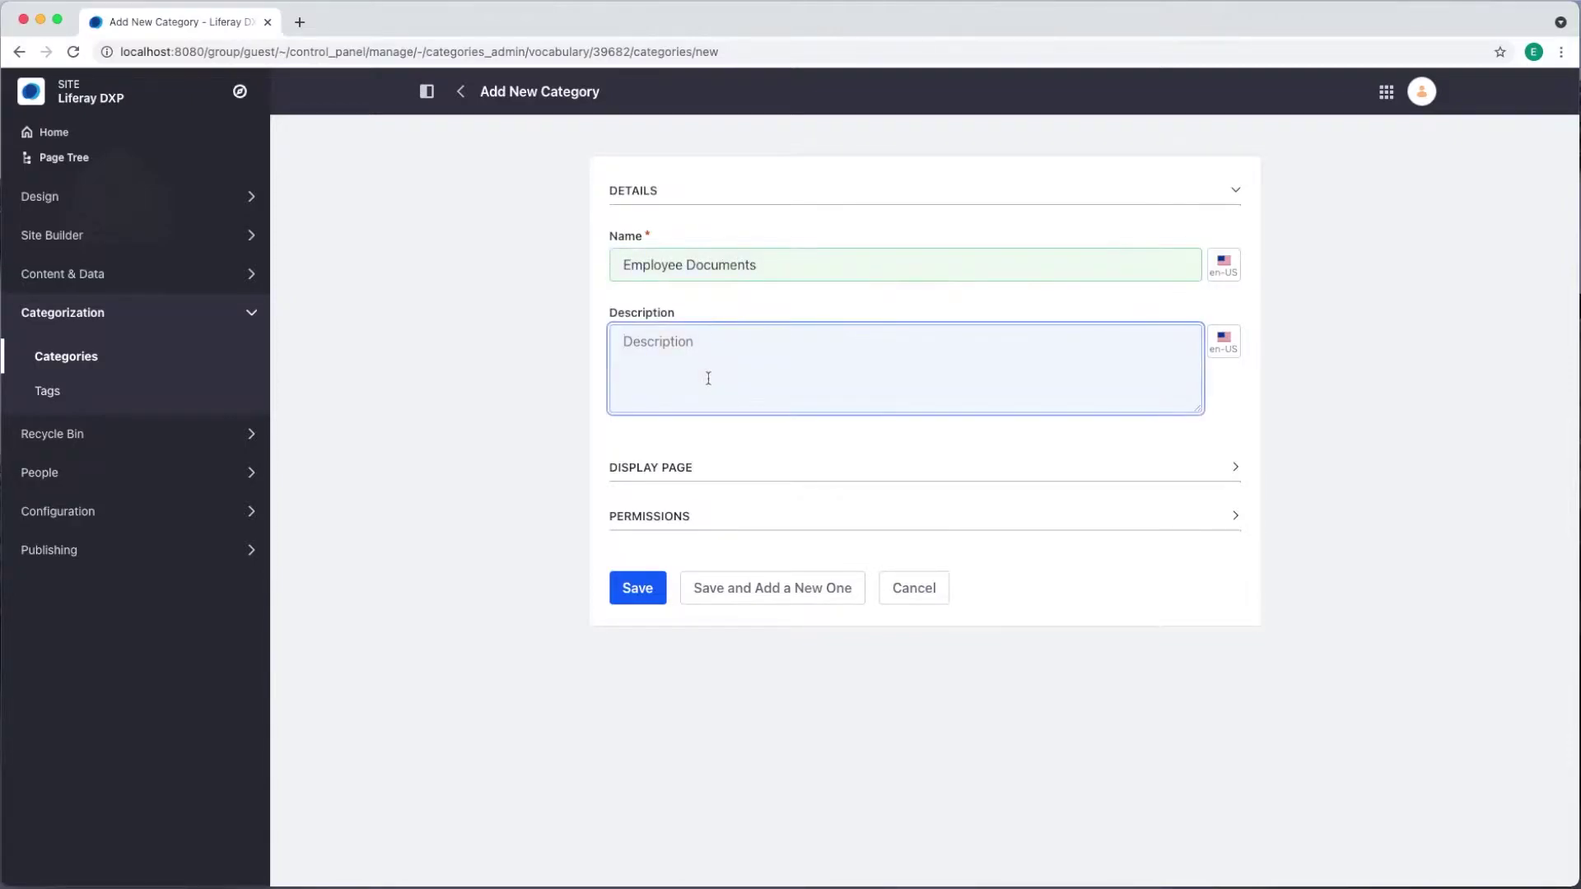
text(Documents pertaining to liferay employees)
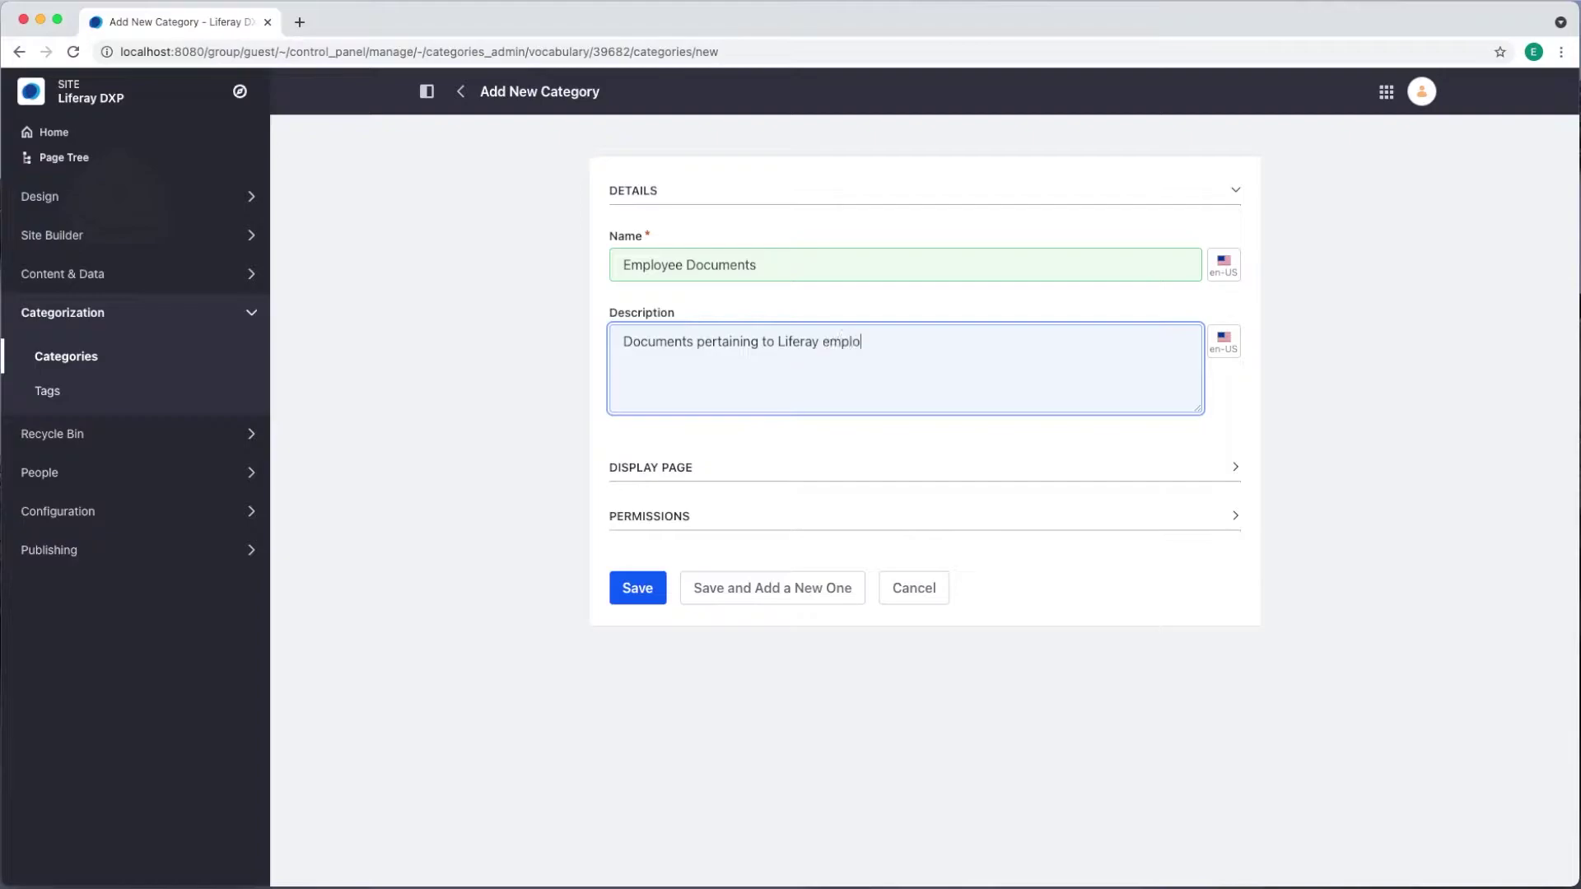
click(637, 589)
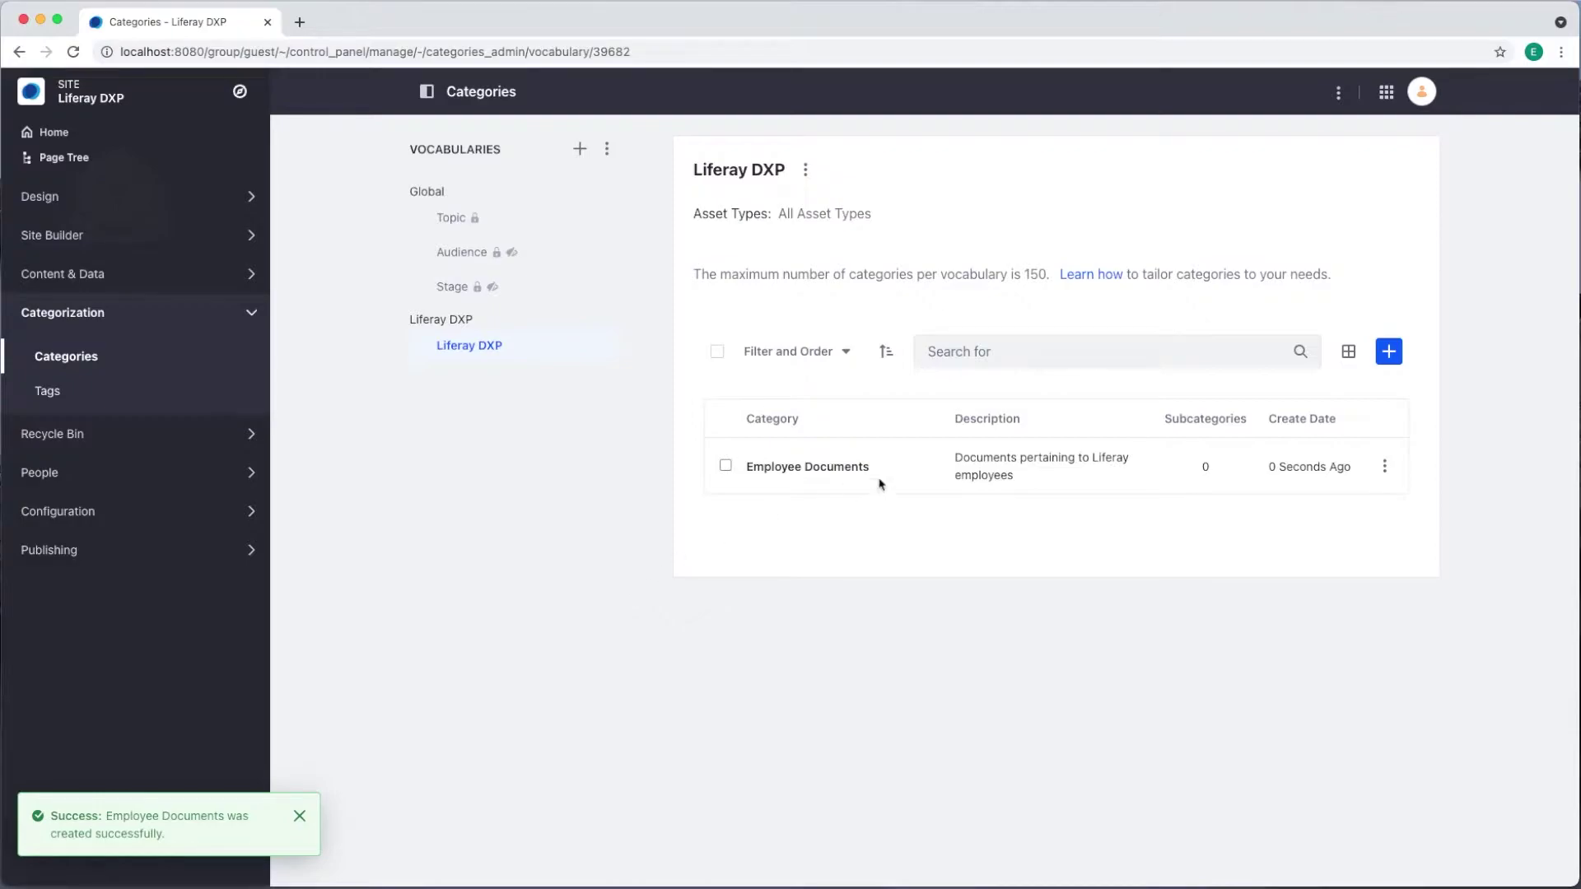
- Add a 'Human Resources' subcategory to Employee Documents, described as 'Documents for HR personnel'
click(802, 466)
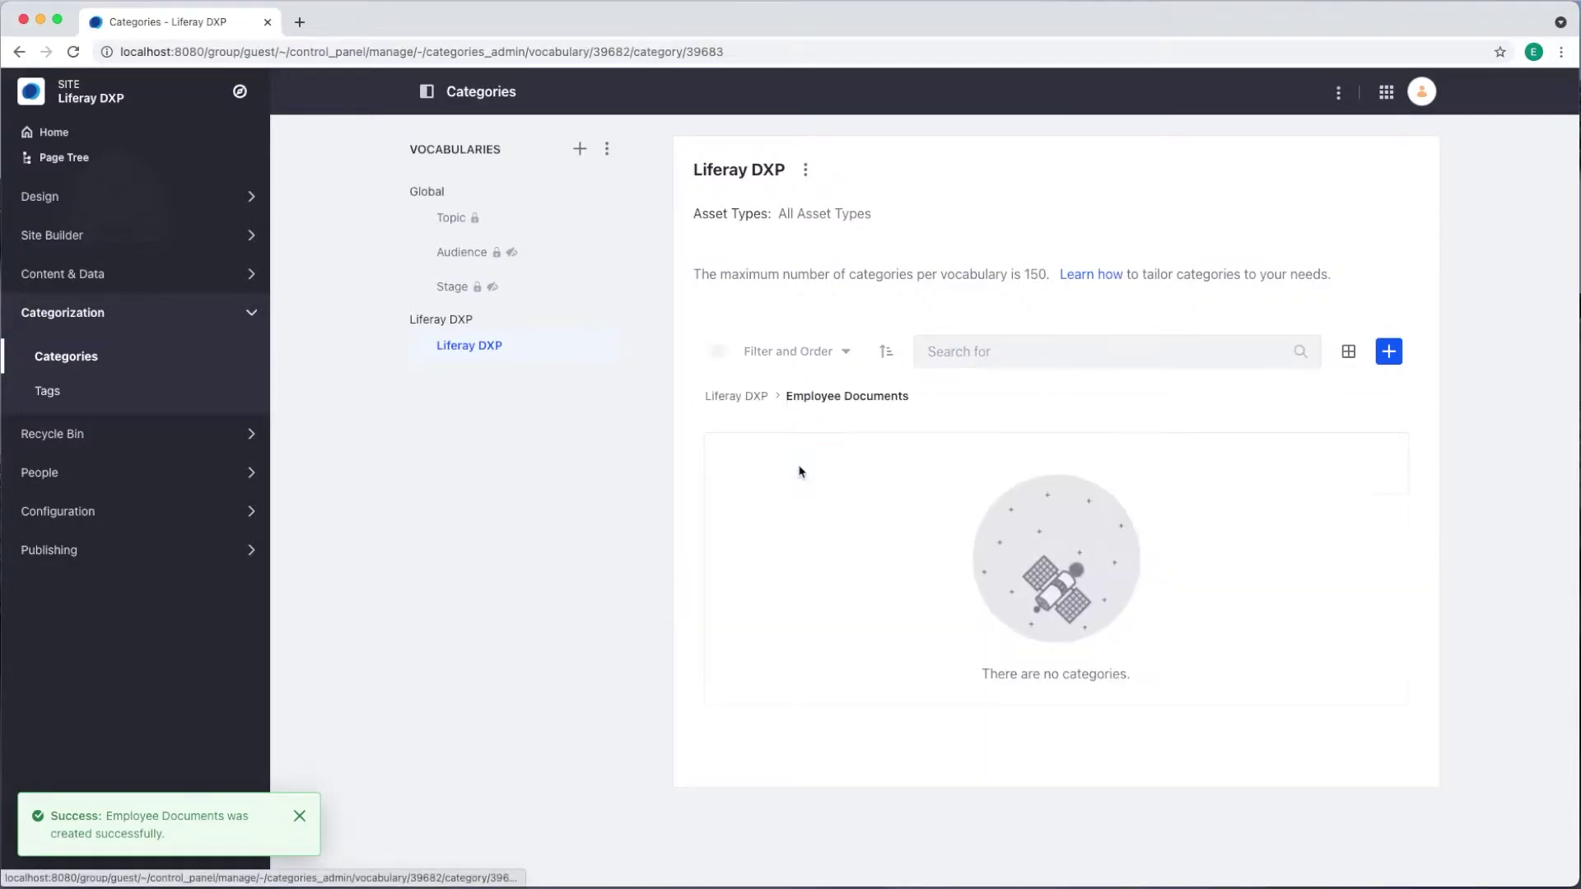
click(1389, 353)
text(Human Resources)
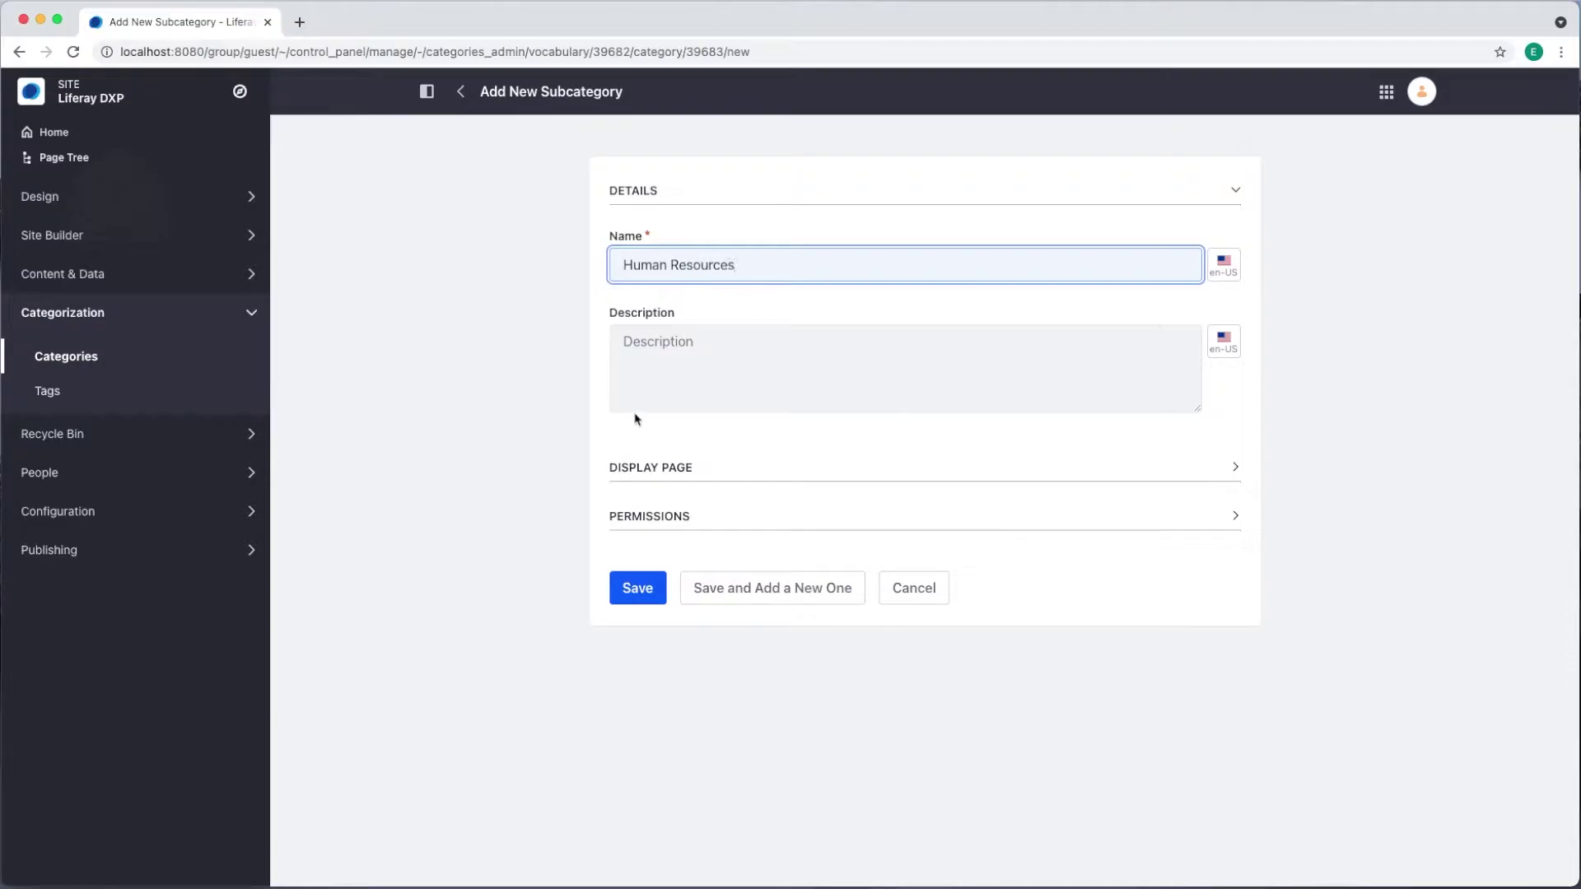
click(685, 391)
text(Docum)
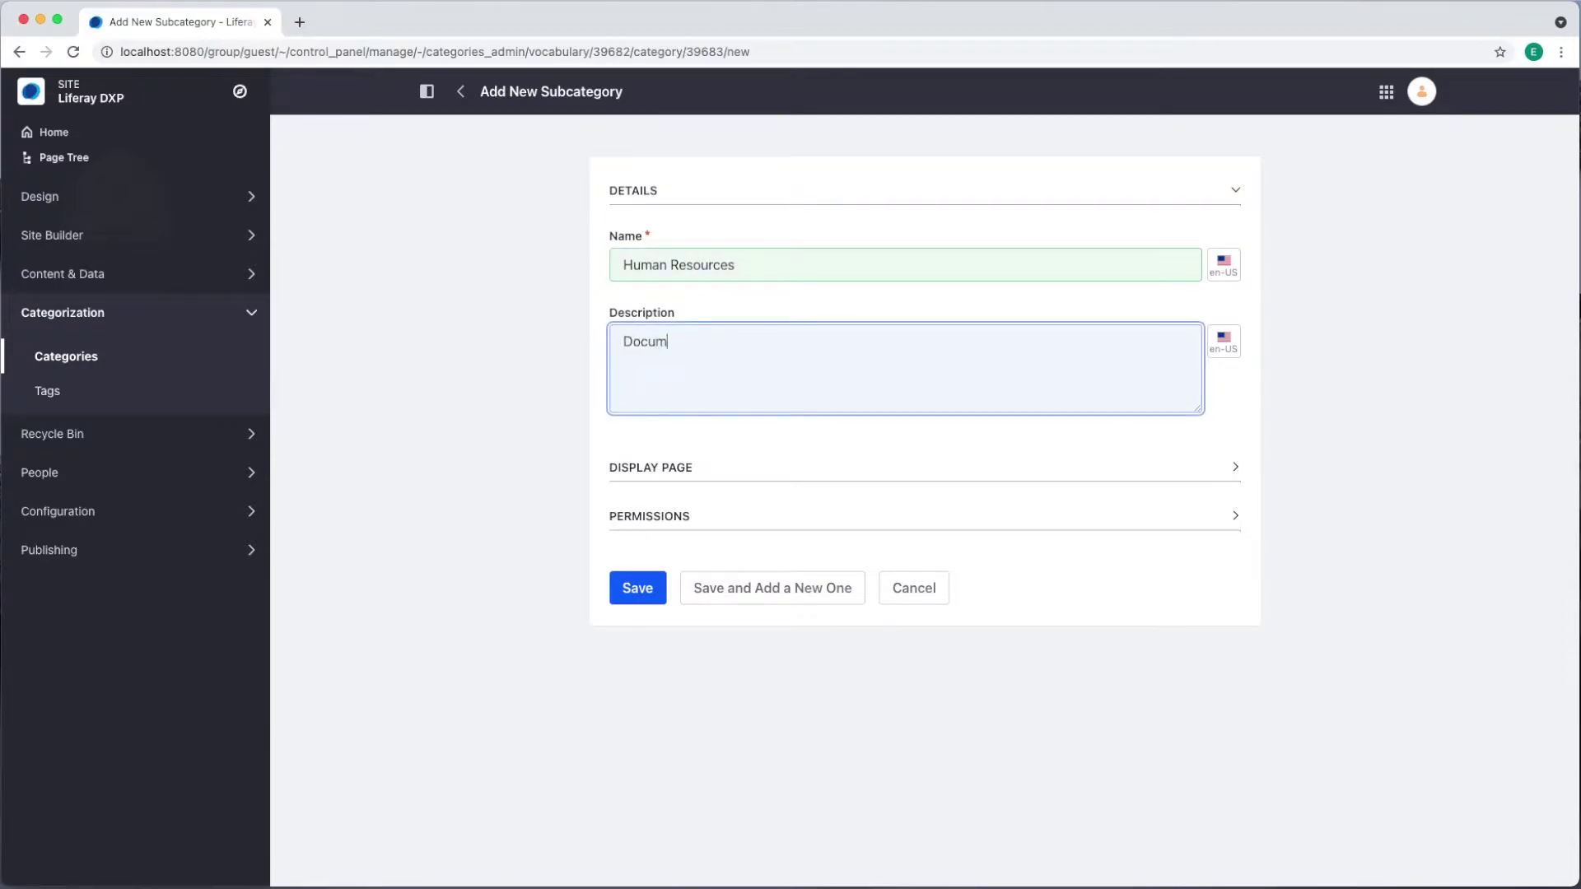
text(ents for HR personnel)
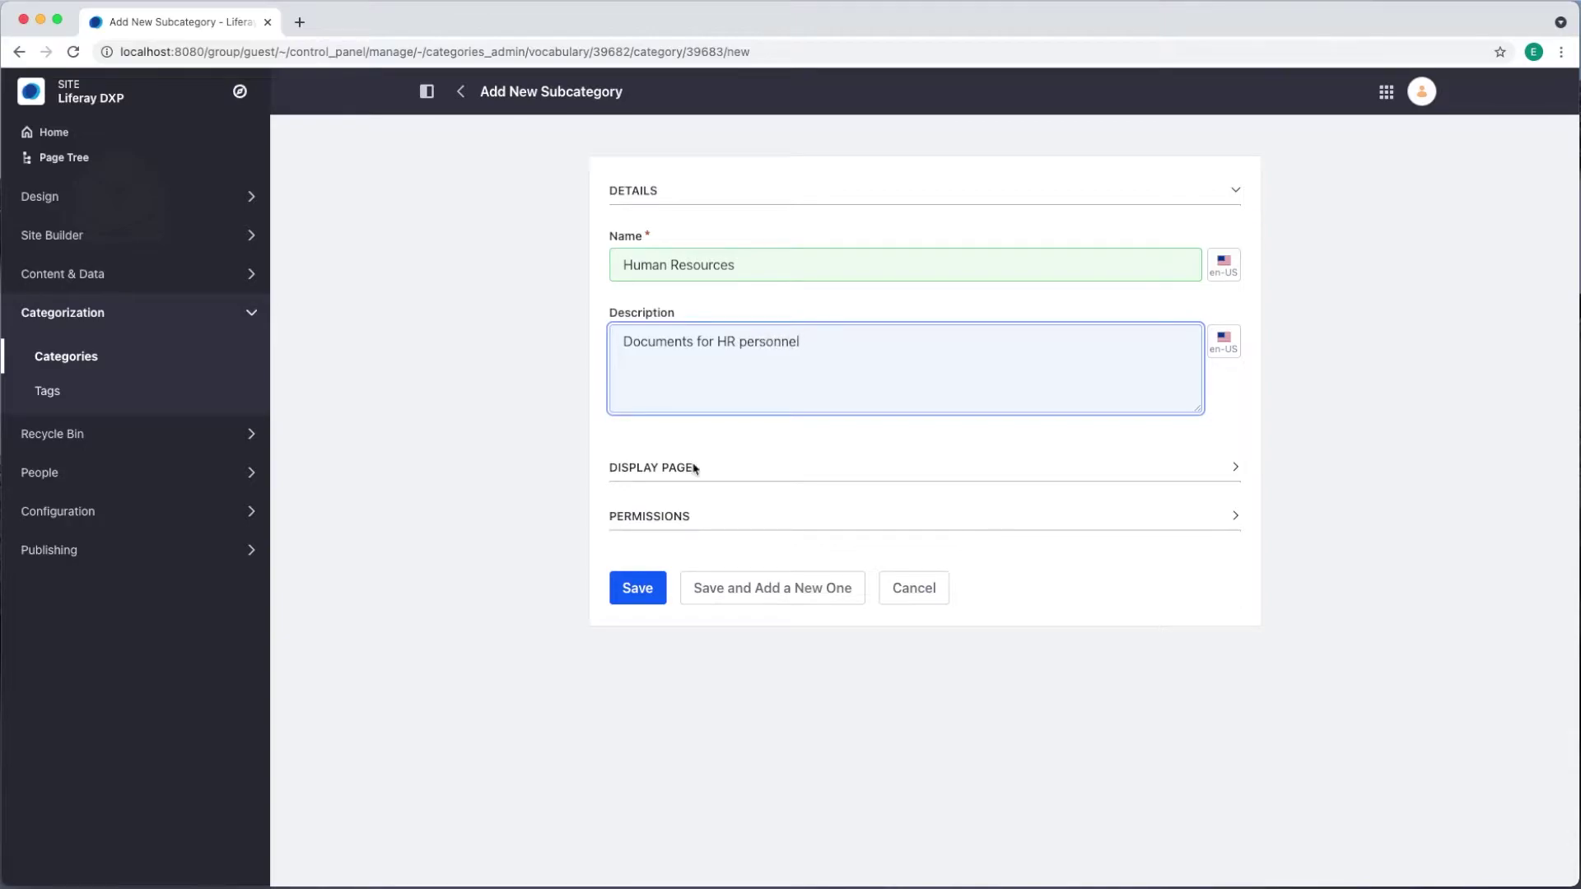
click(749, 595)
- Add an 'Onboarding Documents' subcategory described as 'Documents created for or during employee onboarding', then go to Tags
click(681, 272)
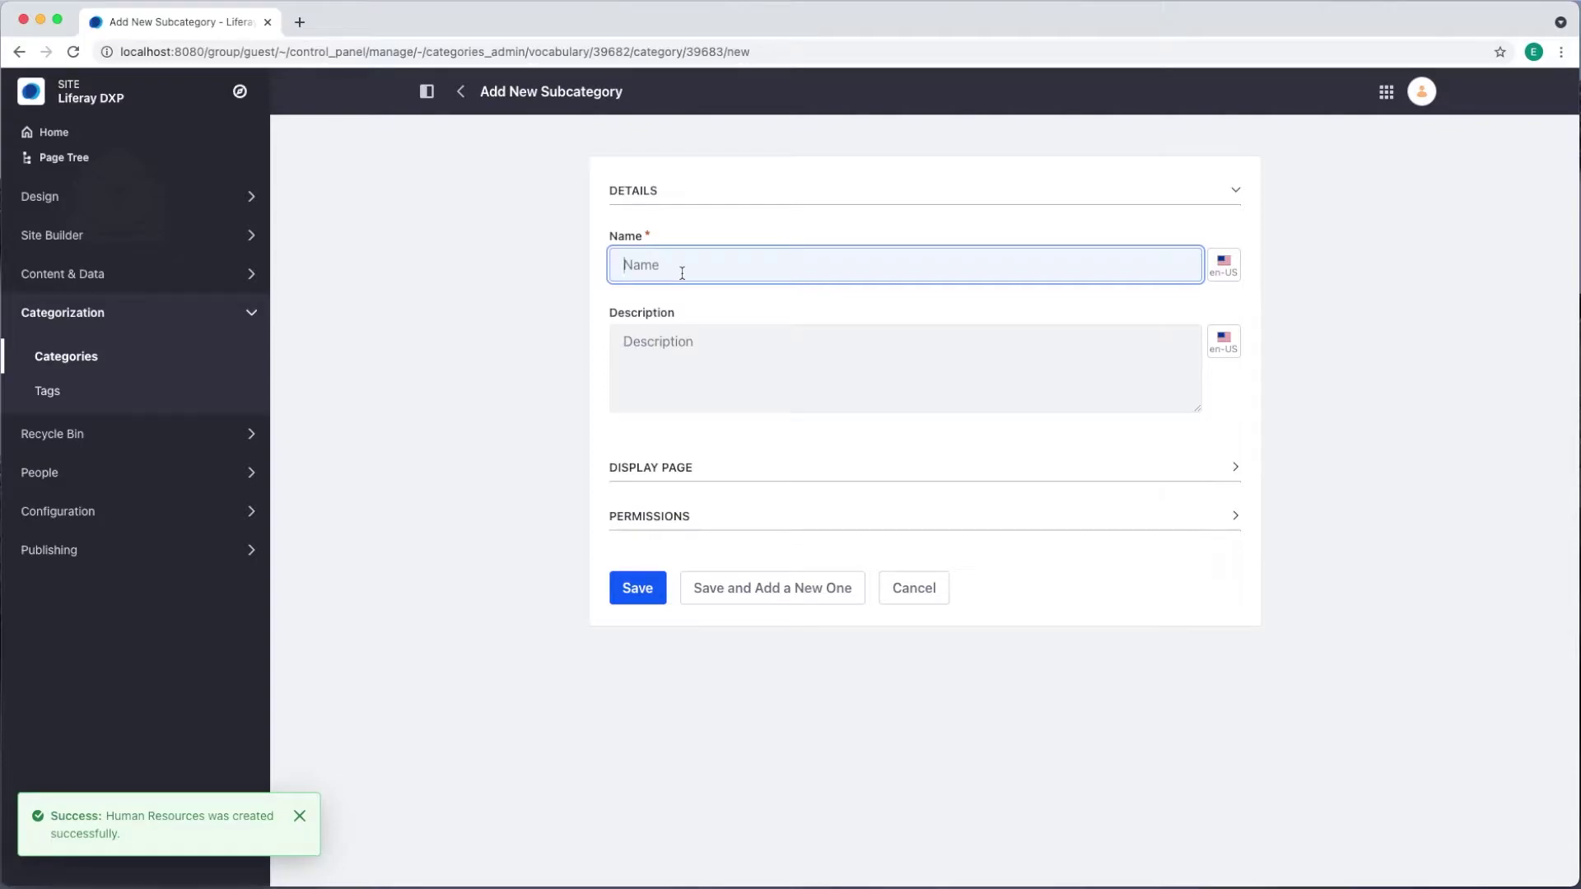
text(Onboarding Docu)
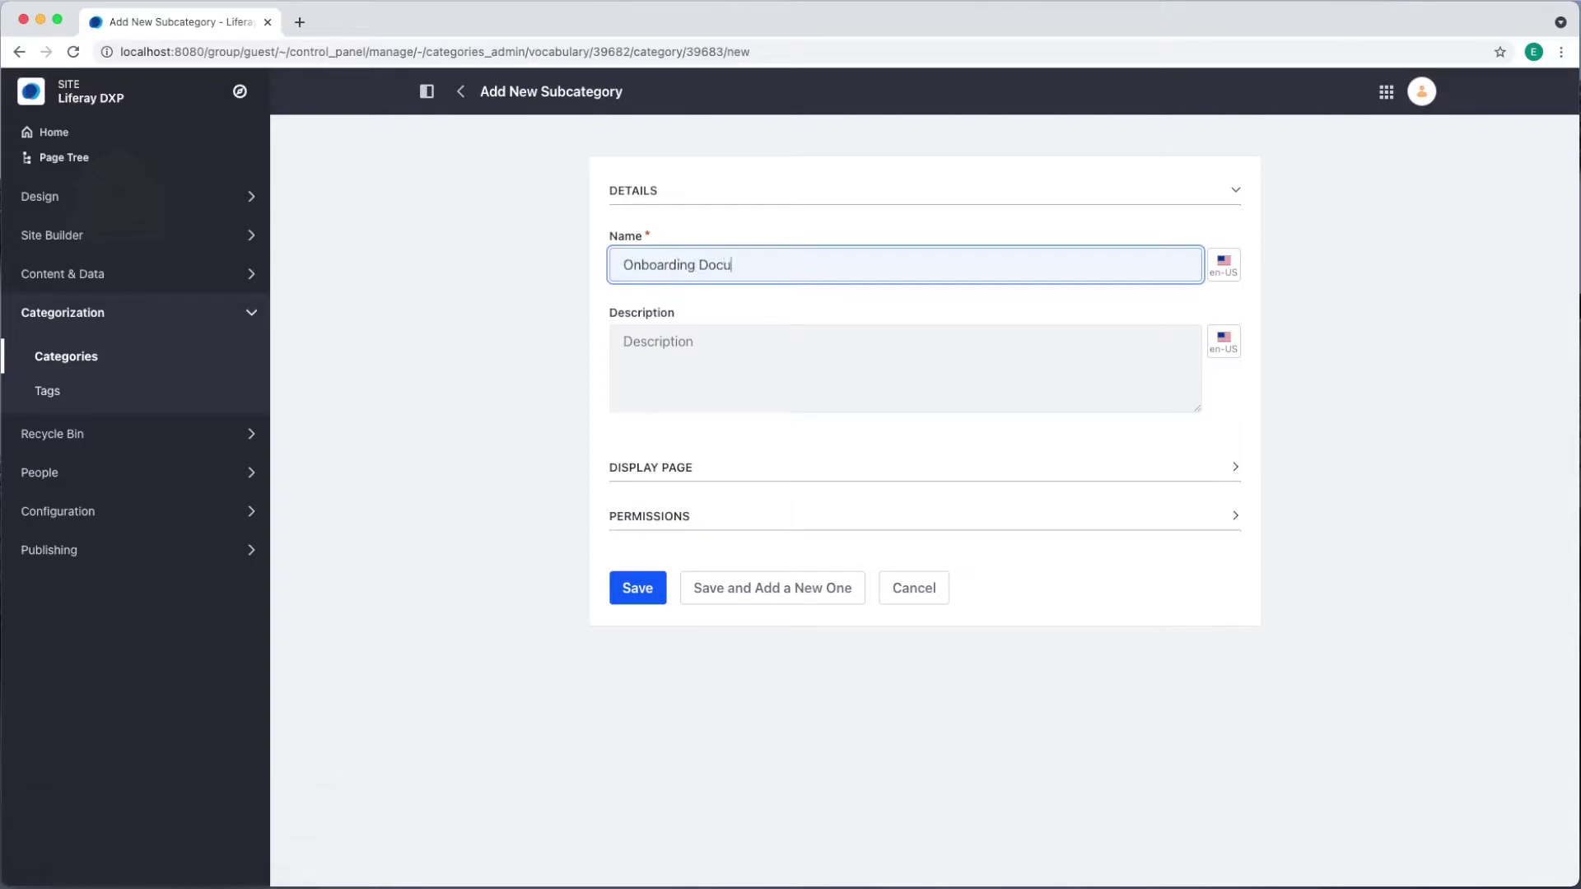
text(ments)
click(652, 369)
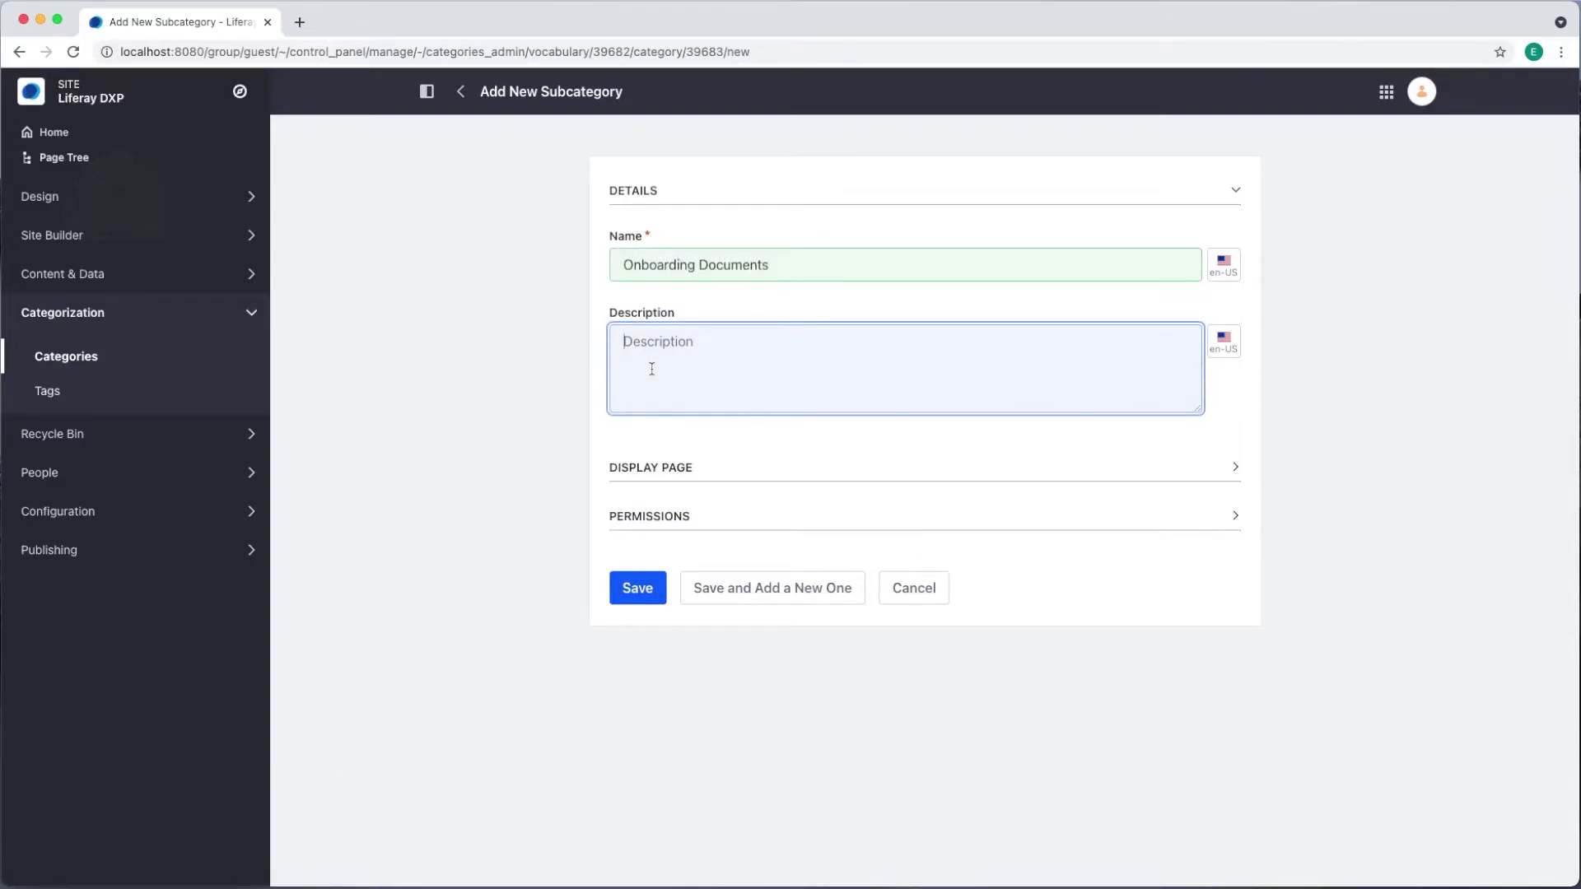
text(Documents created for or during )
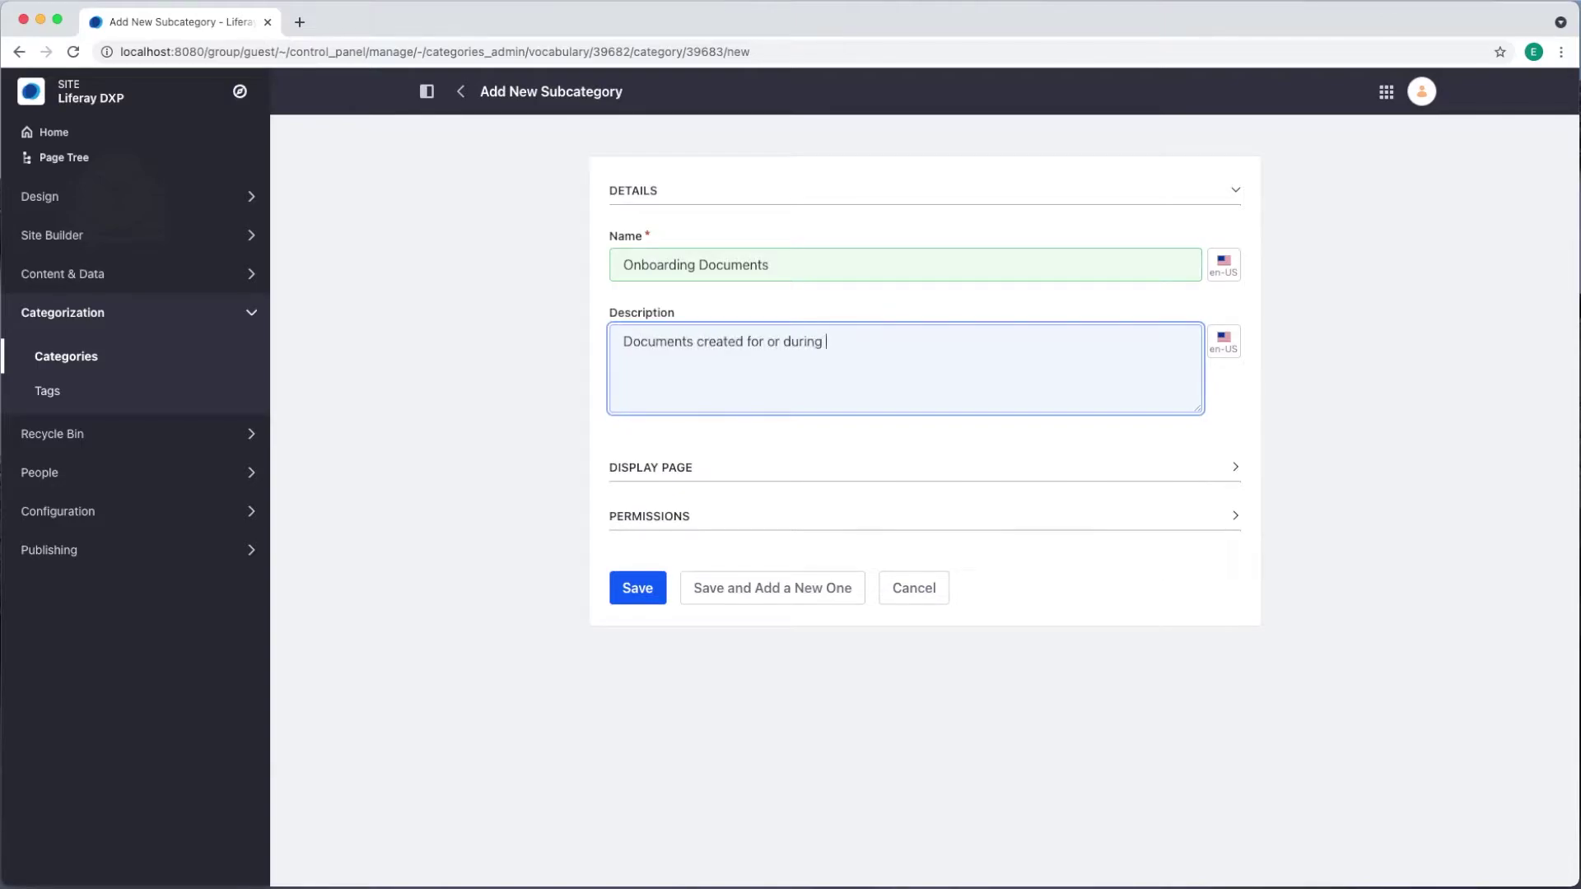
text(employee onboarding)
click(640, 602)
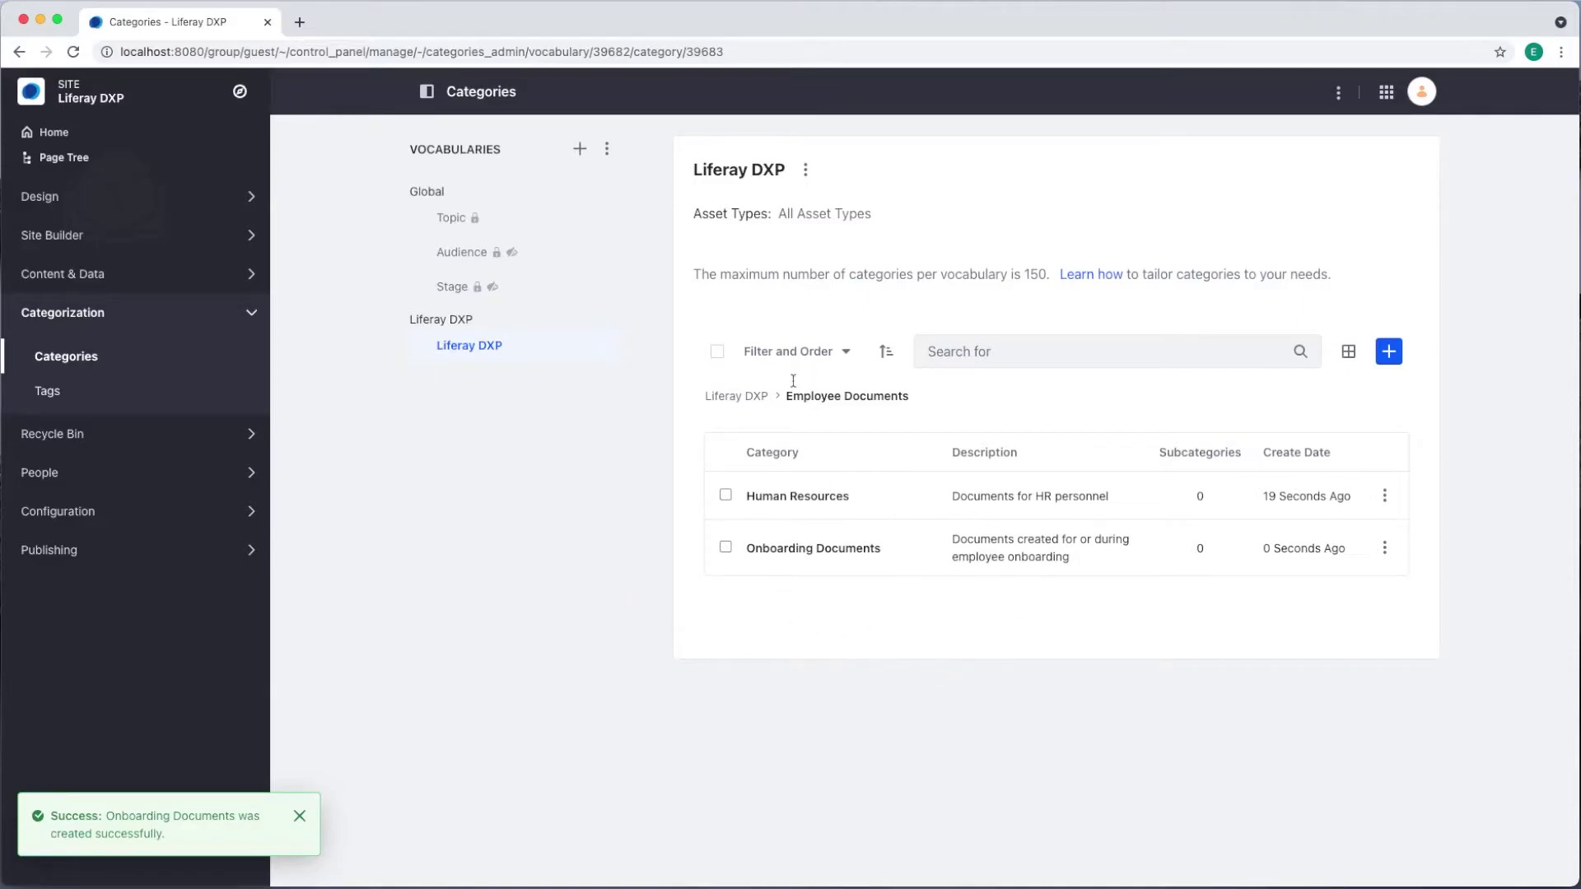
click(766, 397)
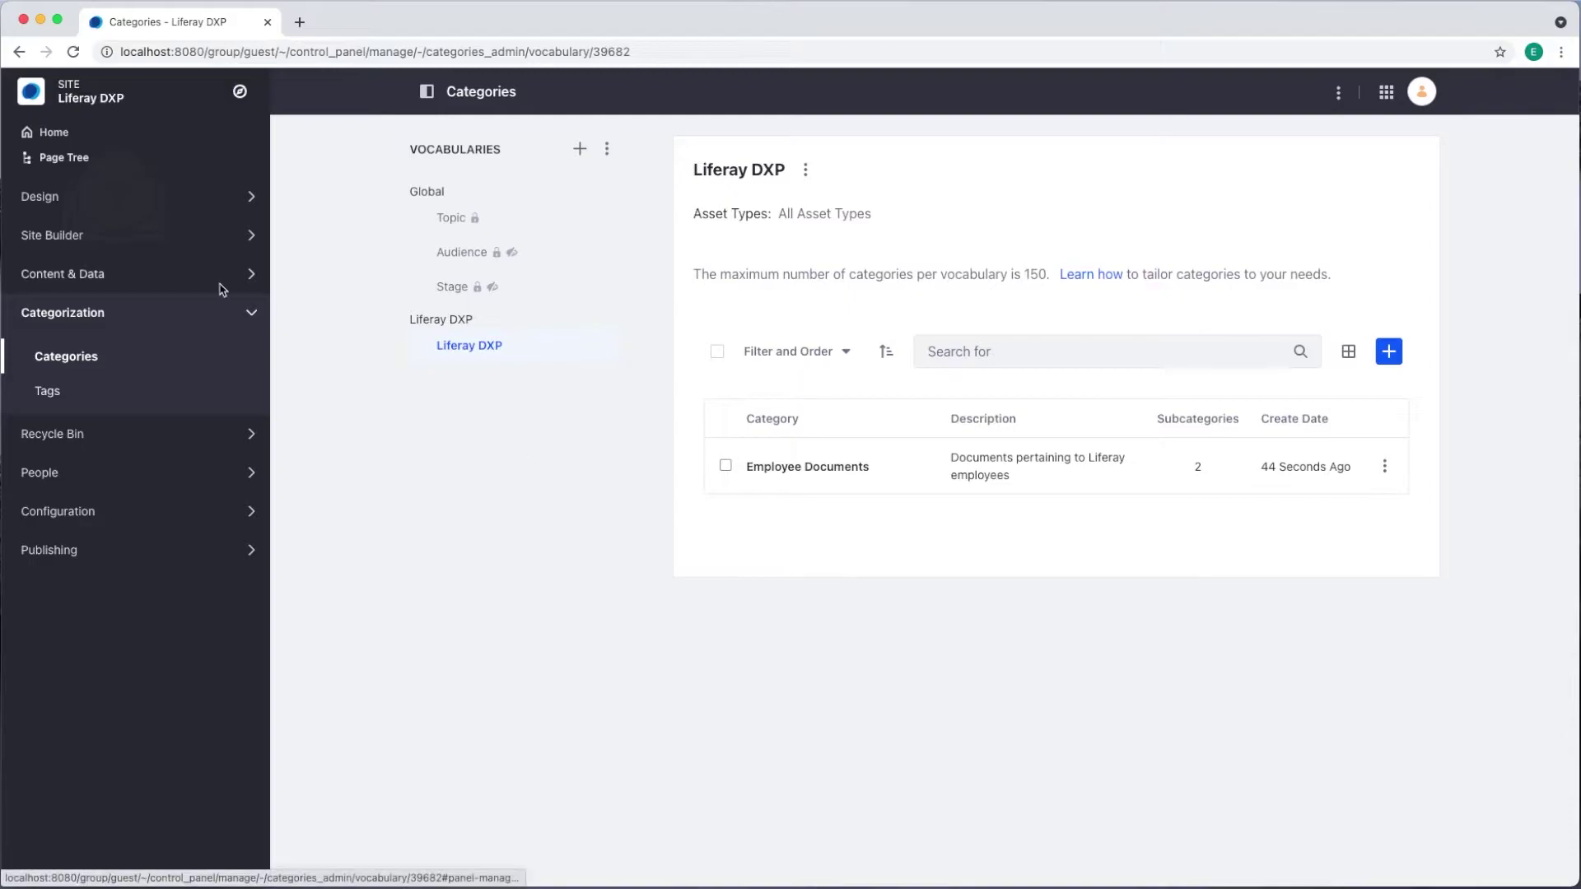
click(50, 394)
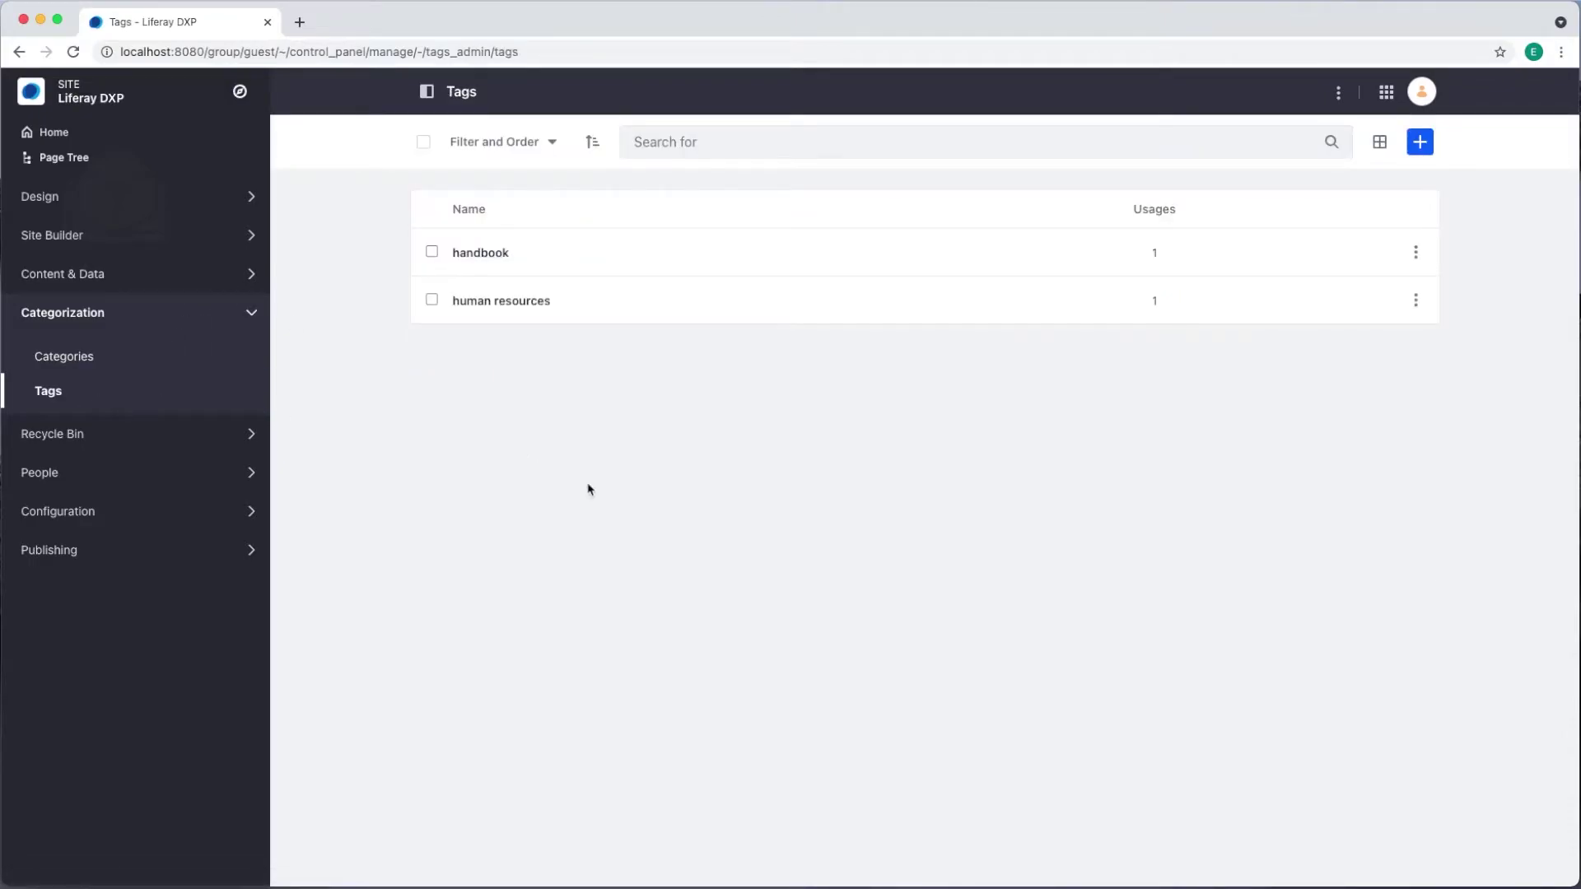
- Create a new site tag named 'calendar'
click(1418, 147)
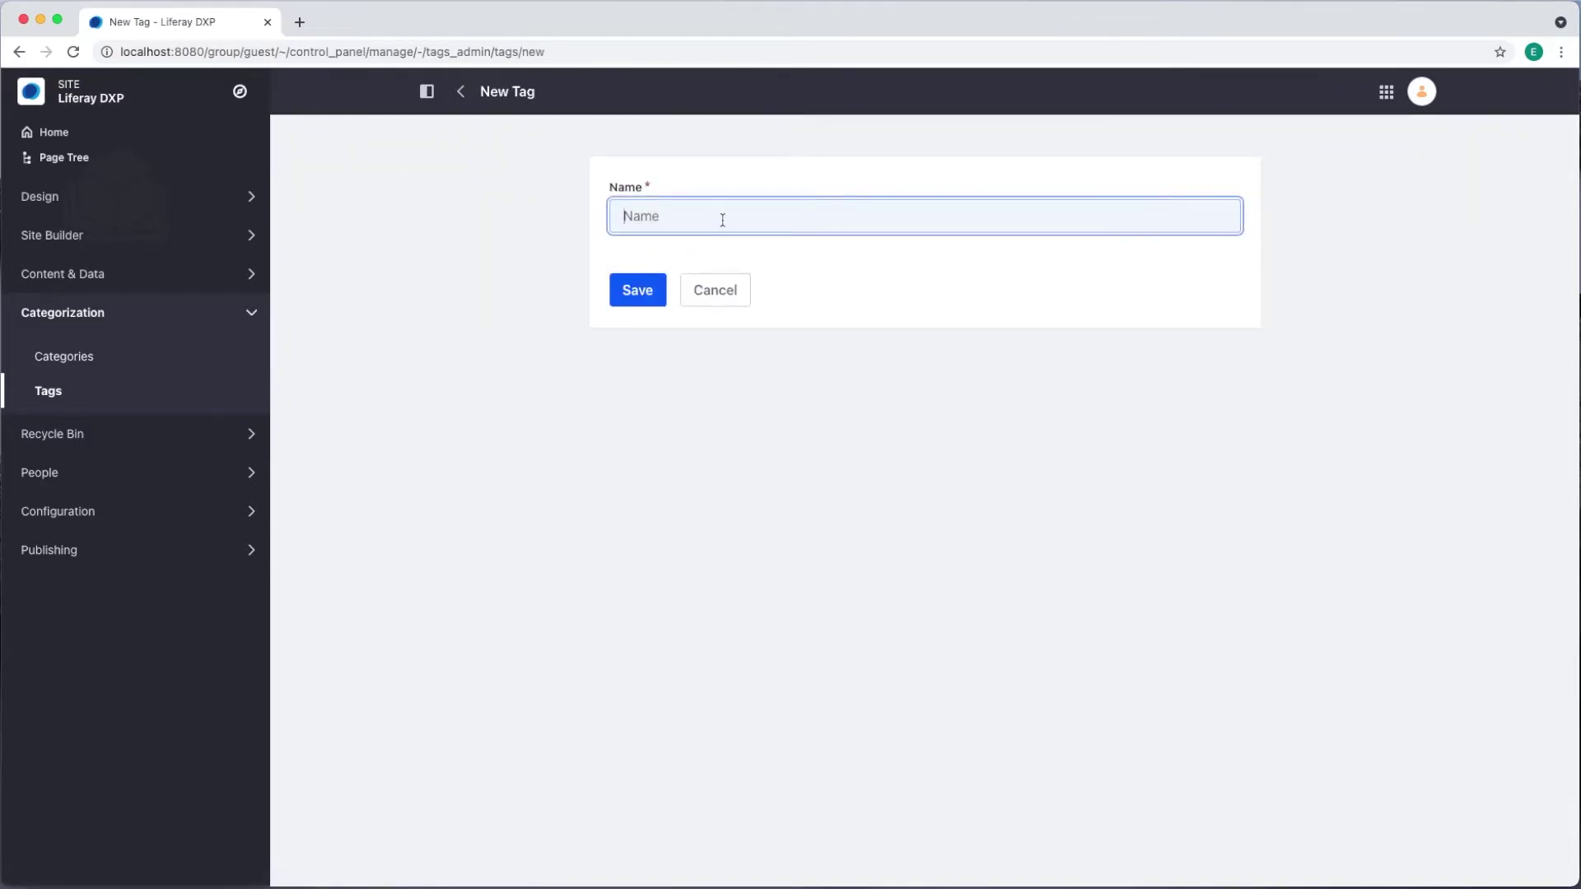
text(calendar)
click(633, 292)
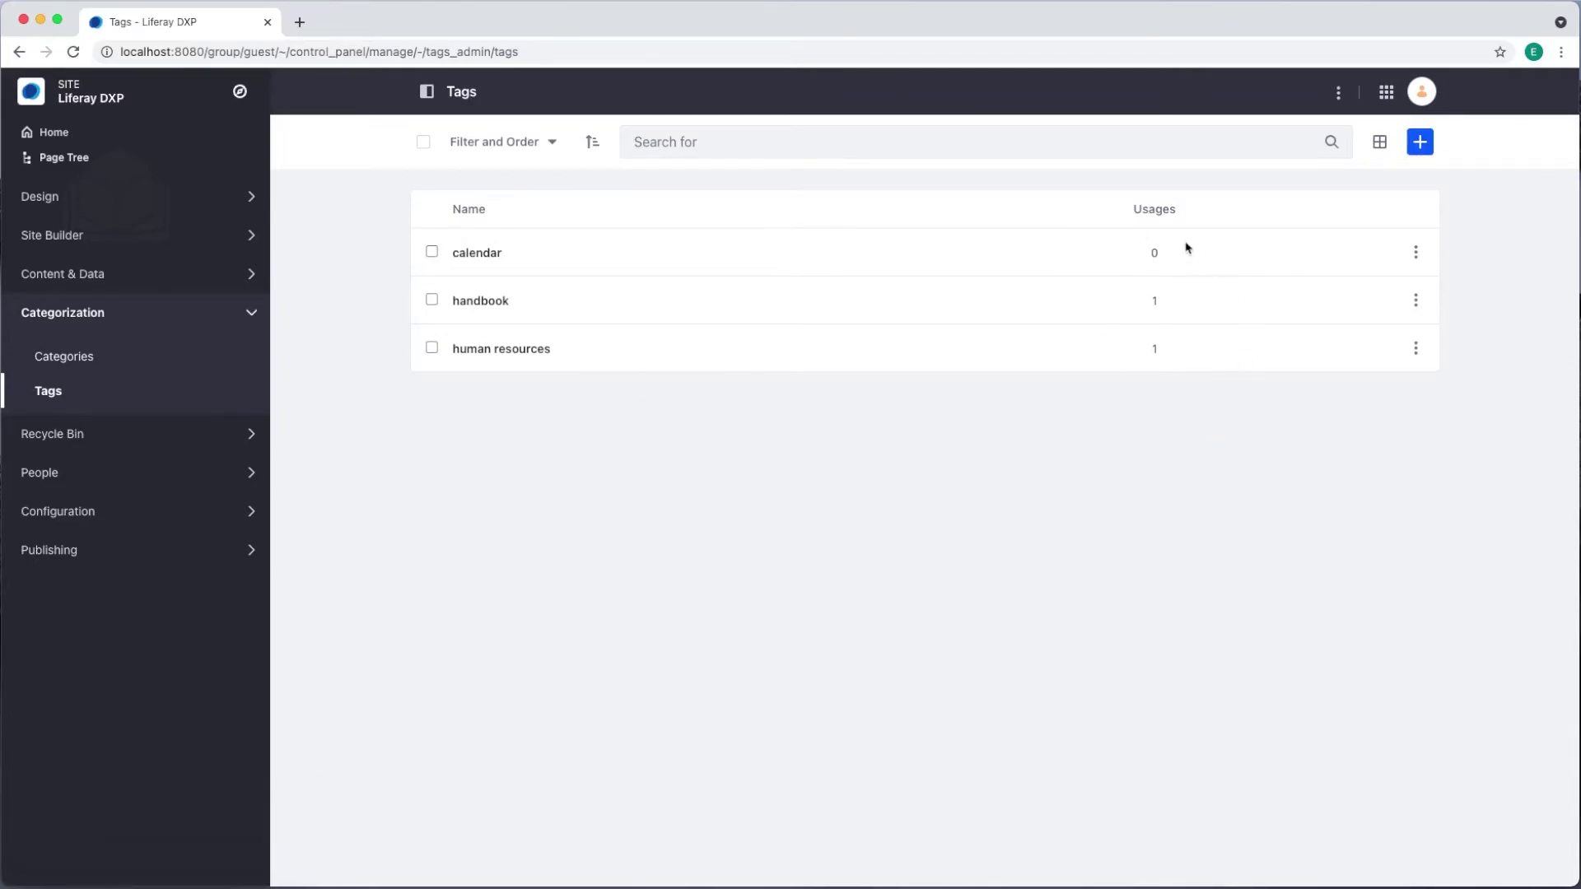
- Open the Liferay Calendar document for editing and expand its Categorization section
click(229, 312)
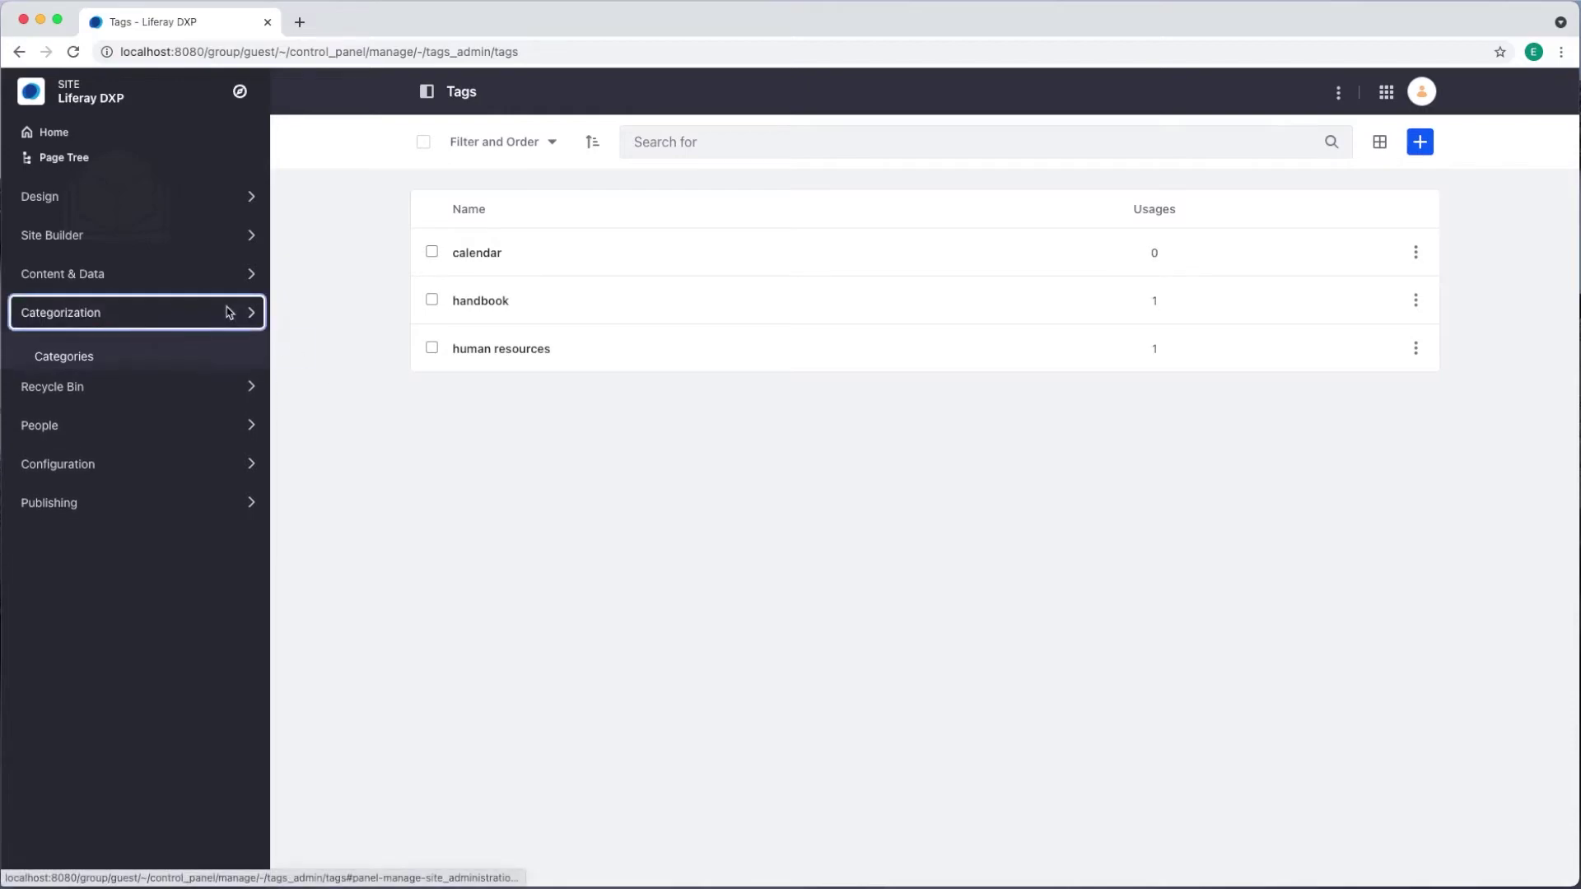
click(118, 276)
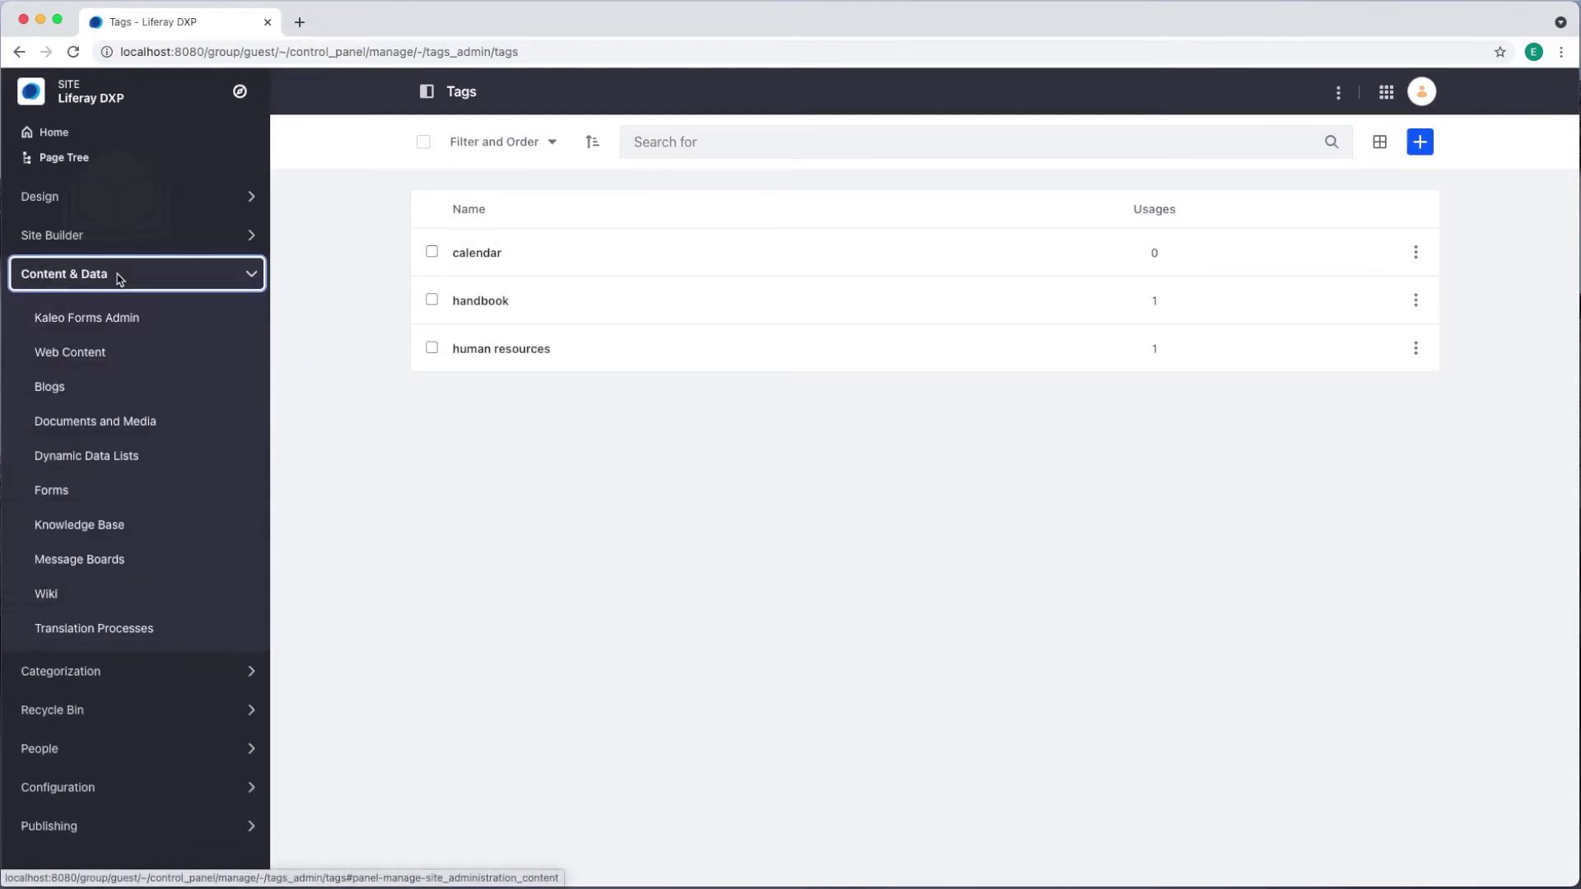
click(124, 425)
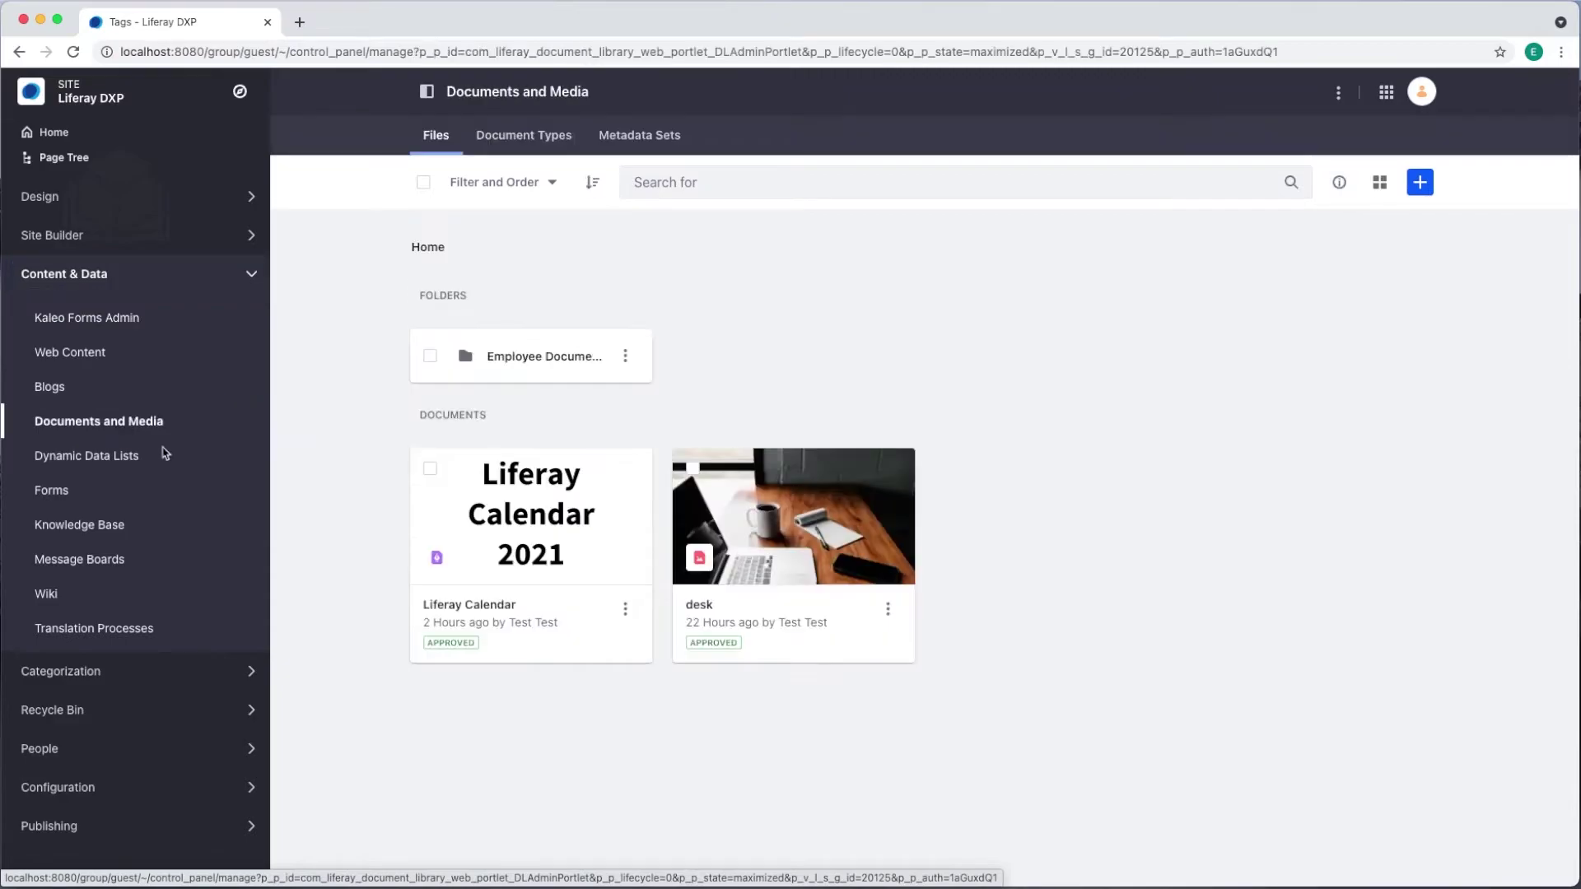
click(624, 610)
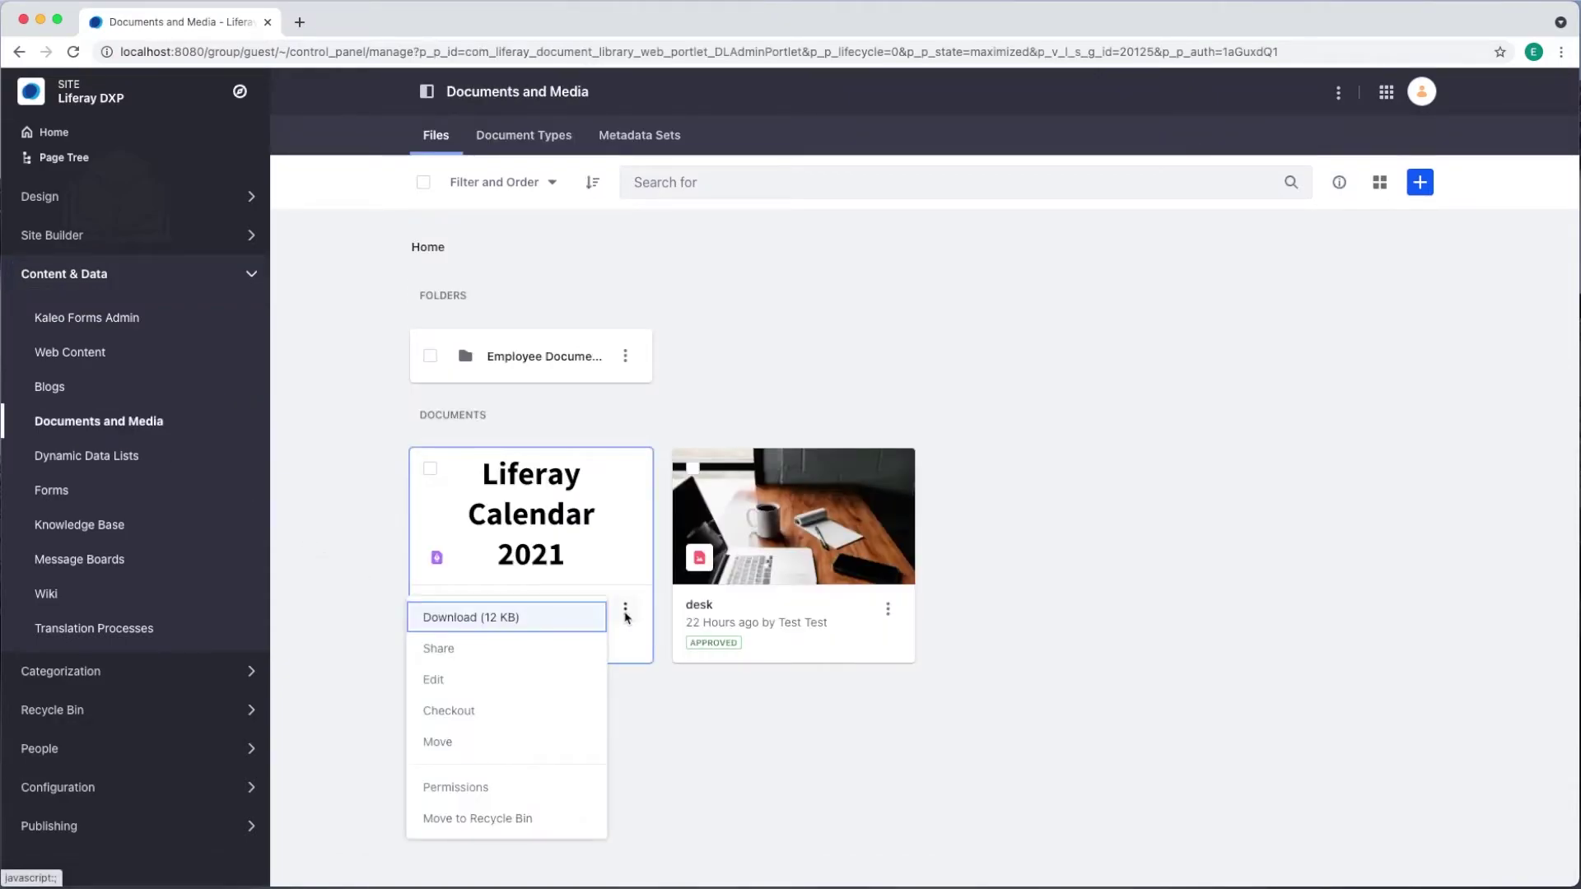
click(508, 683)
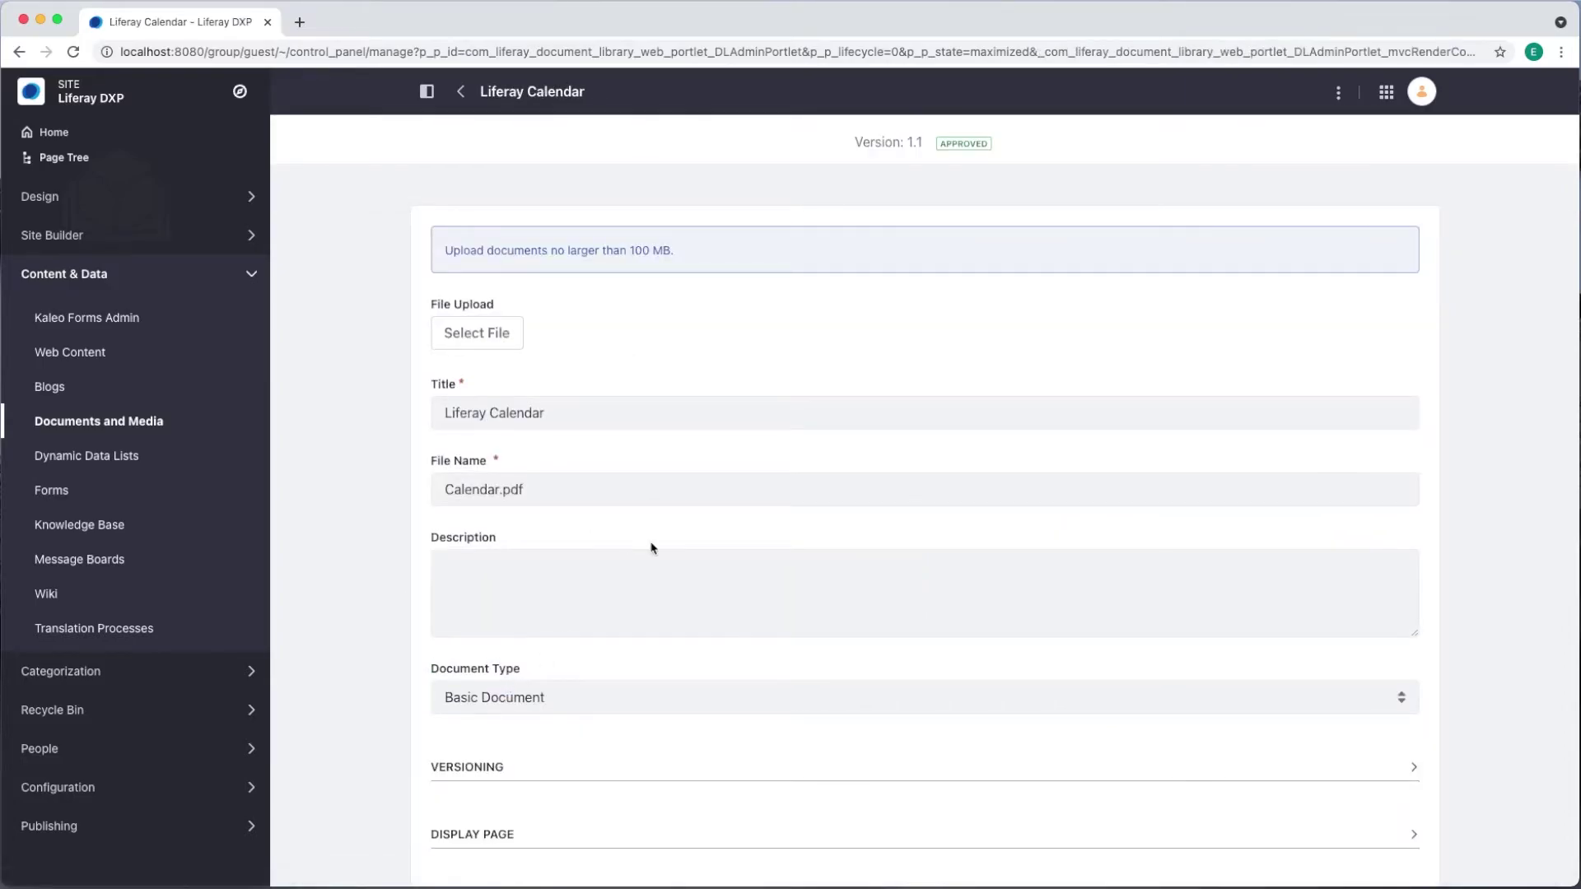
scroll(653, 546, down, 5)
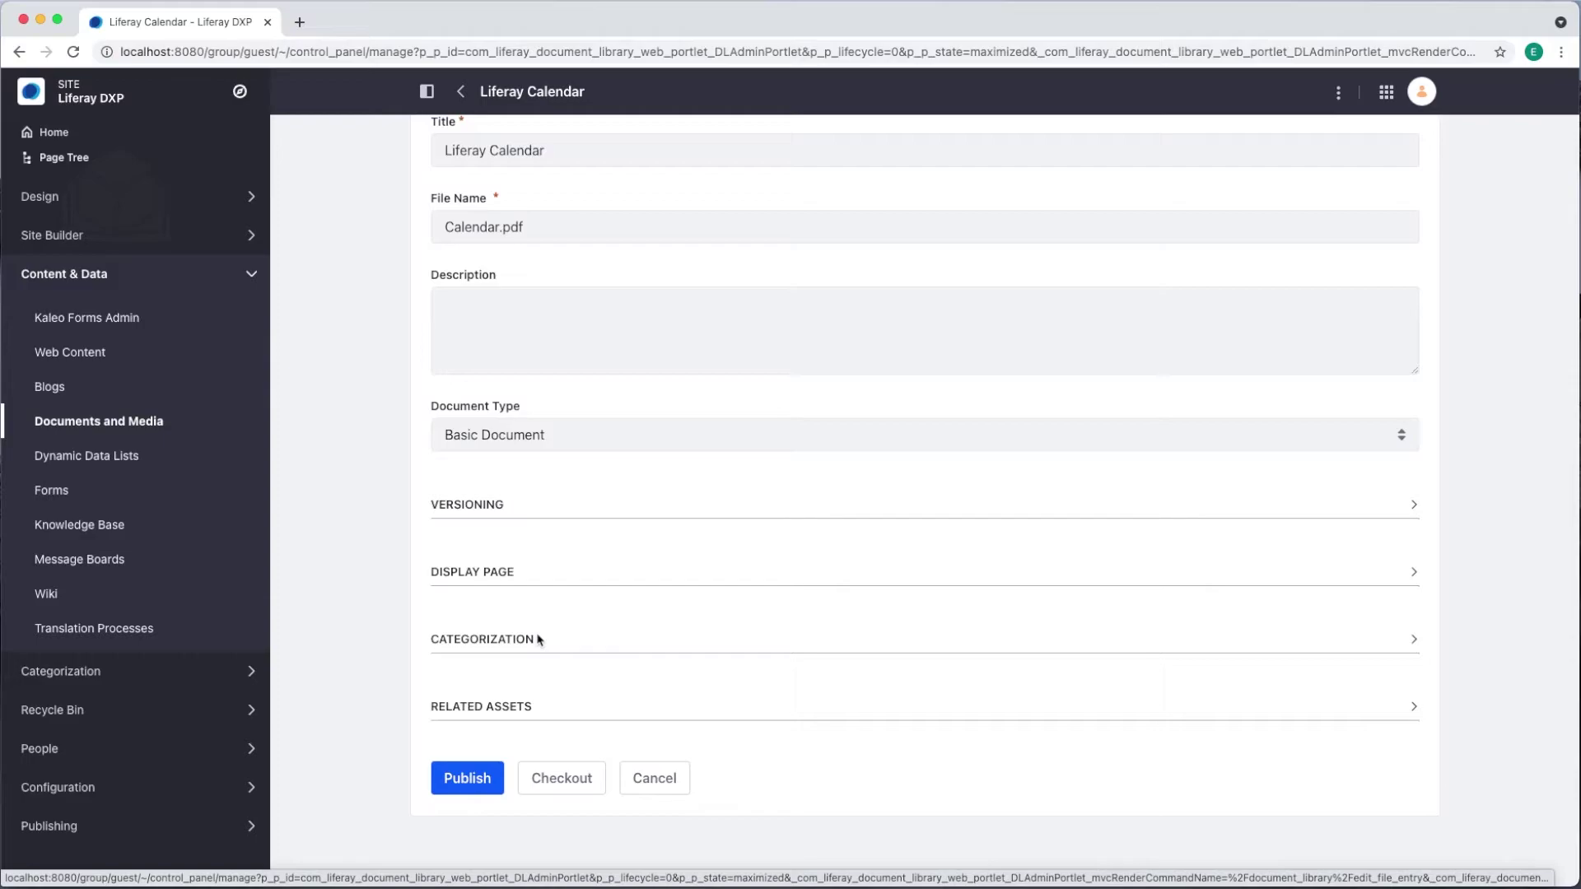
click(540, 640)
scroll(539, 640, down, 3)
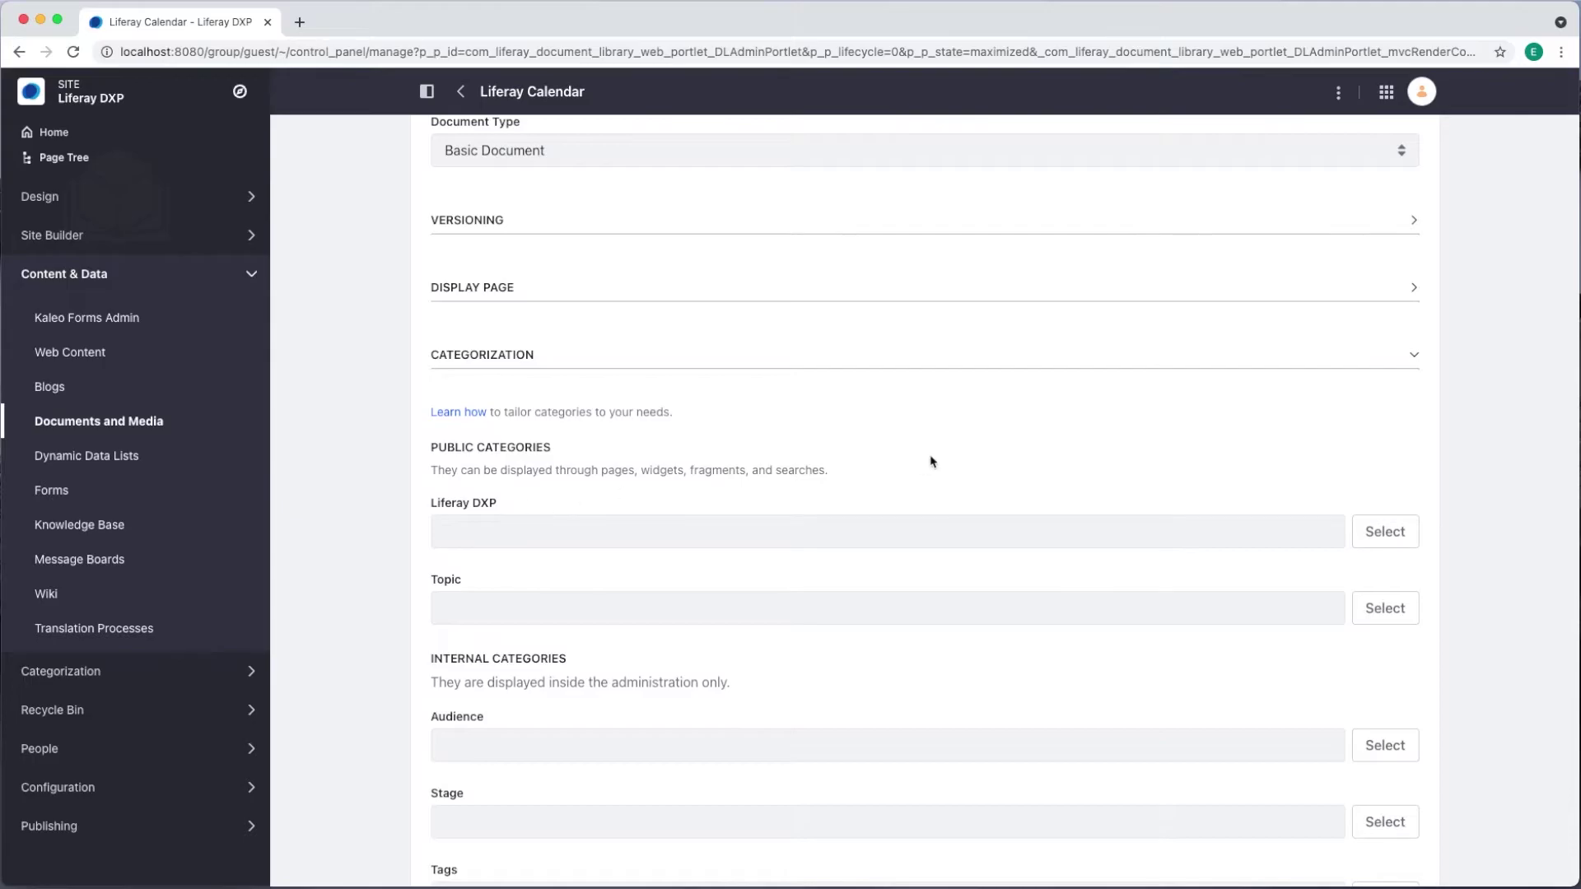
- Assign the Onboarding Documents subcategory under Employee Documents to the Liferay Calendar document
click(1389, 540)
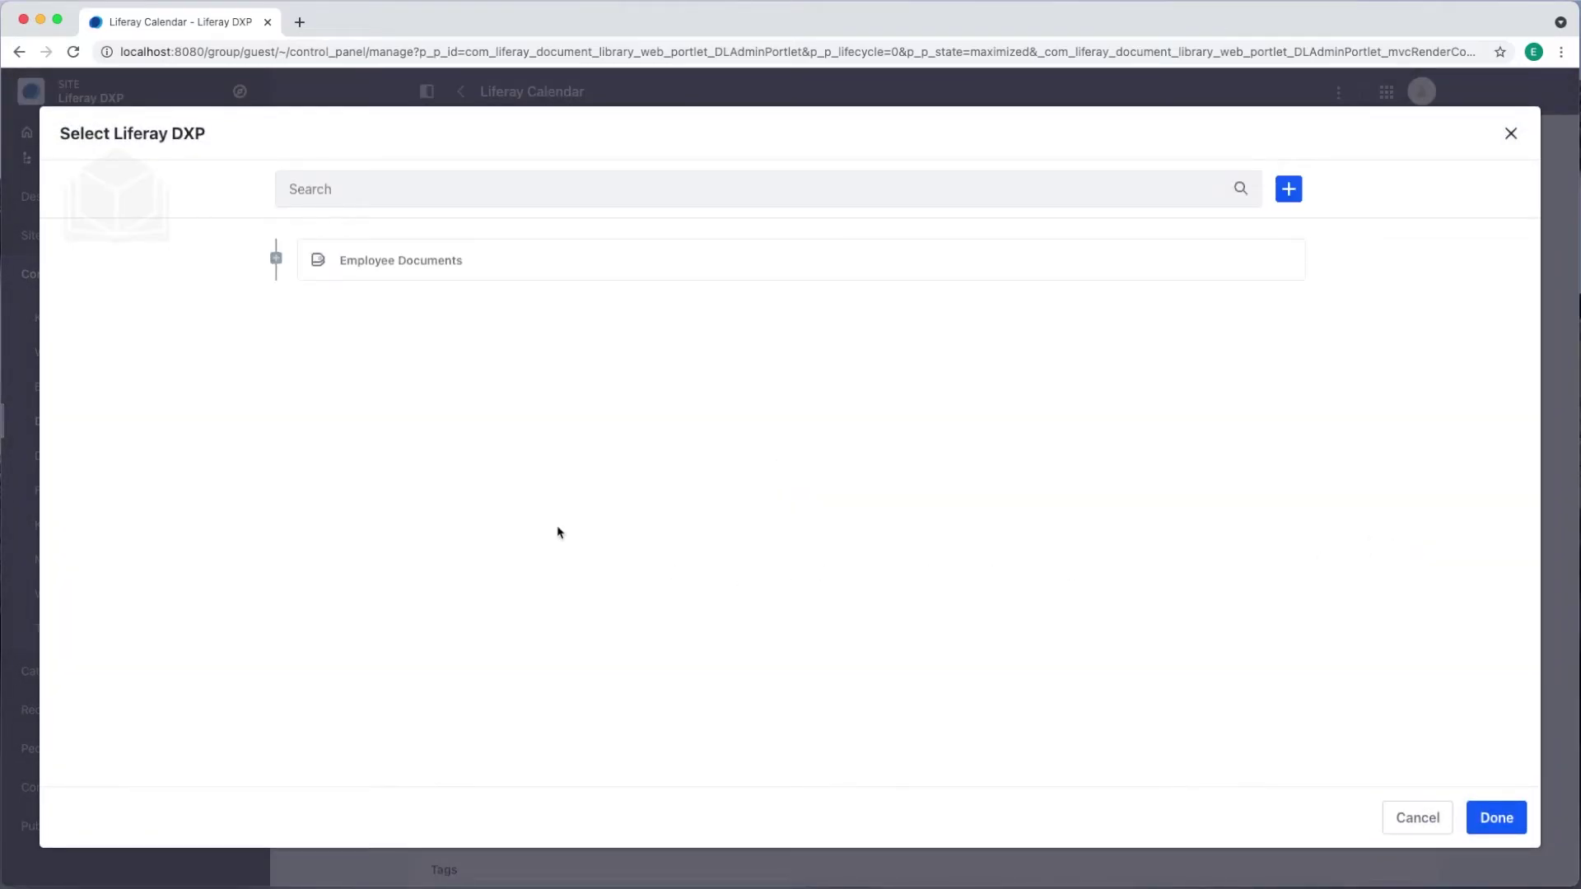
click(277, 261)
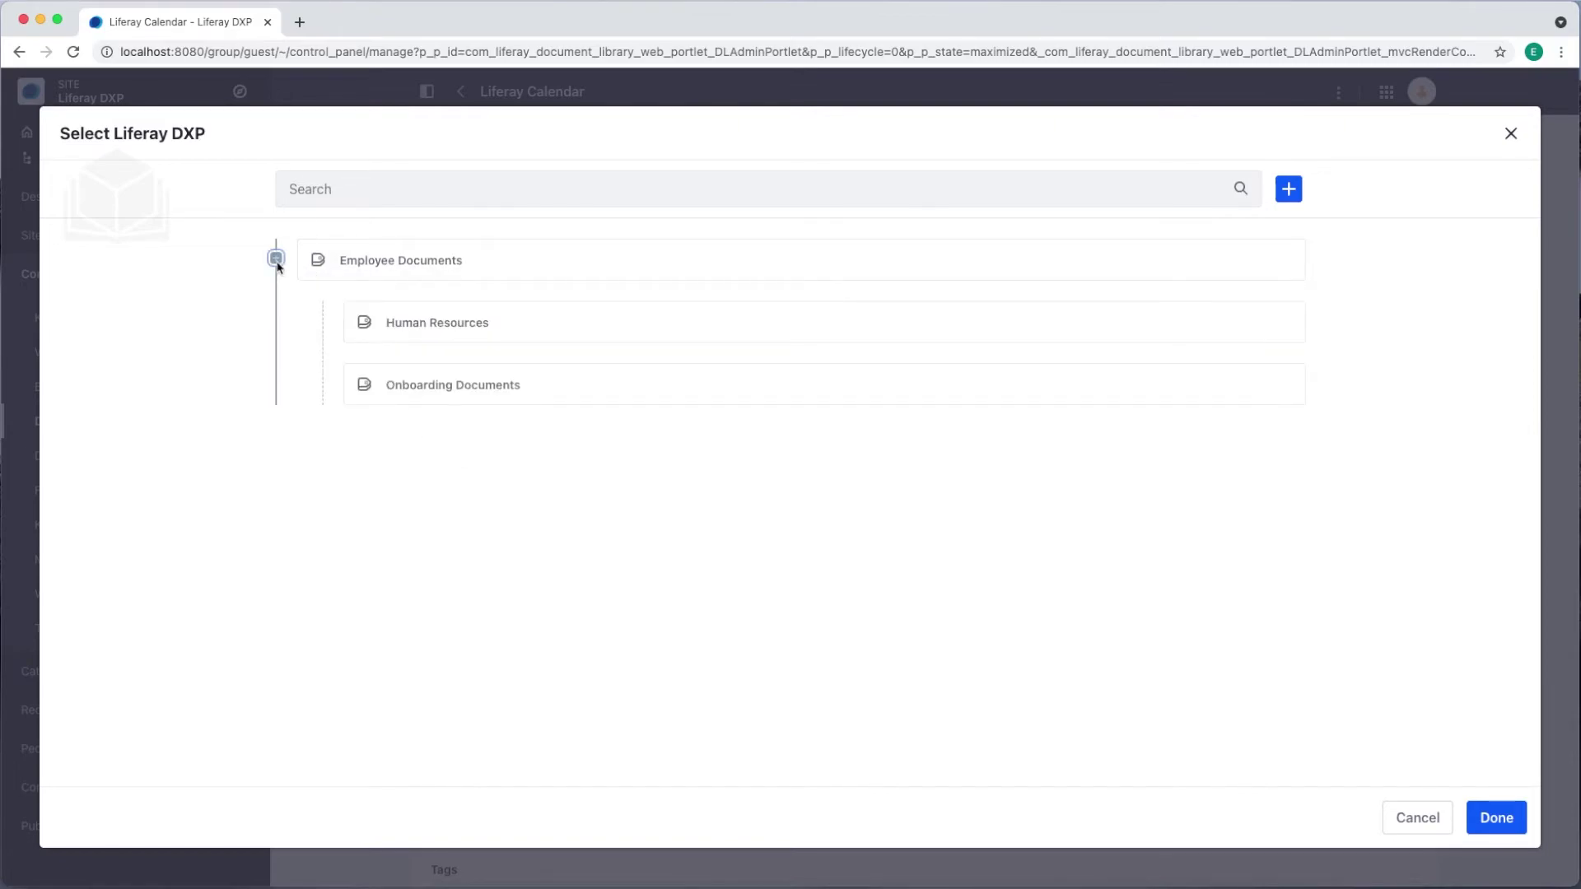
click(409, 377)
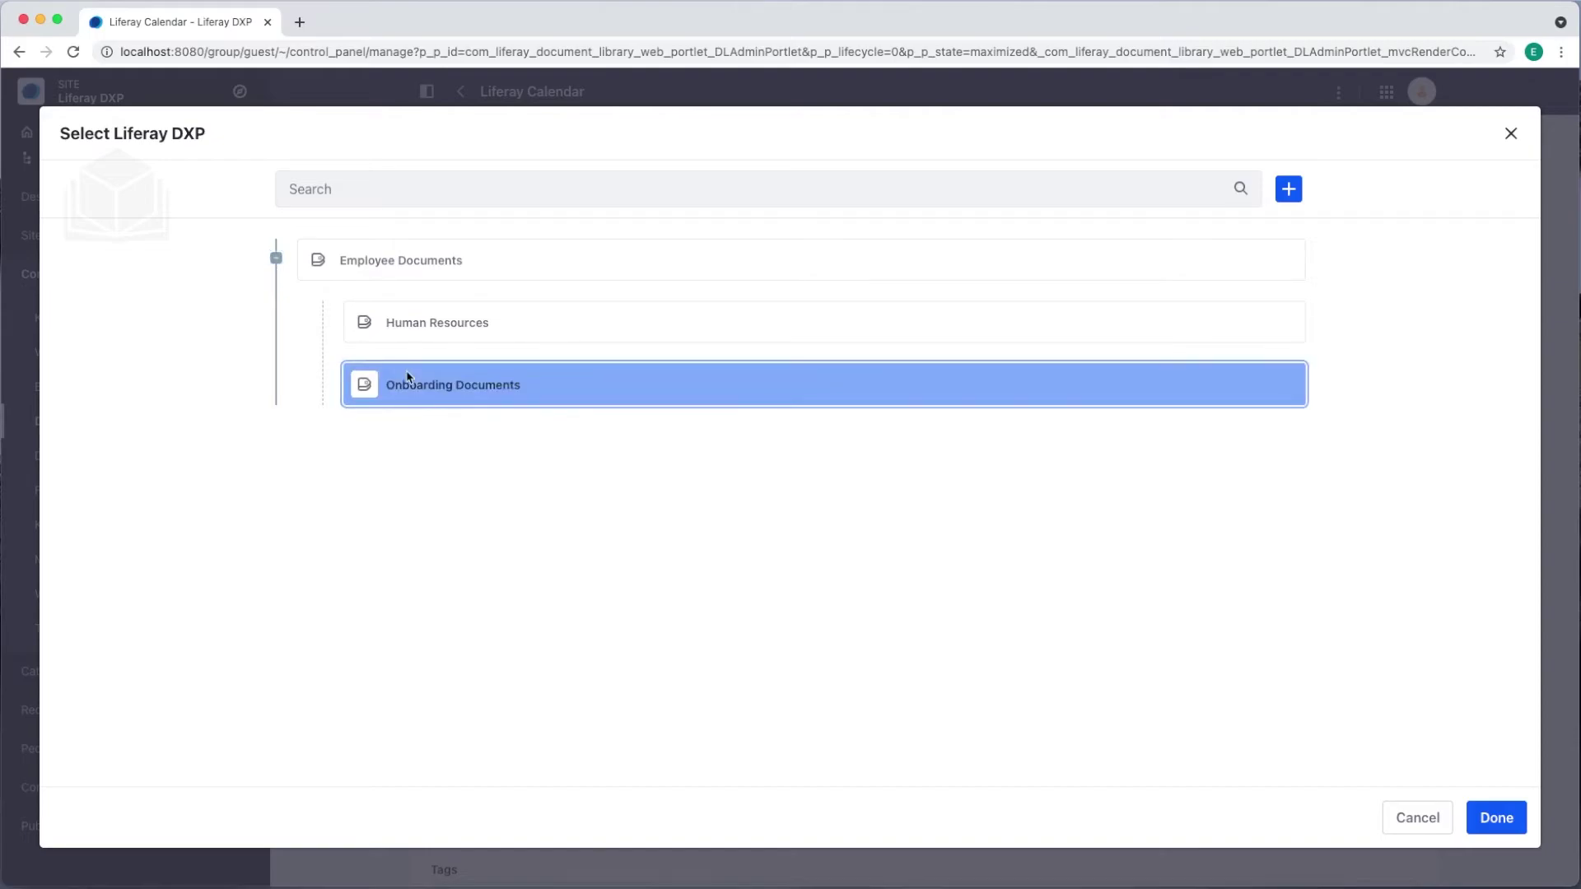
click(1496, 817)
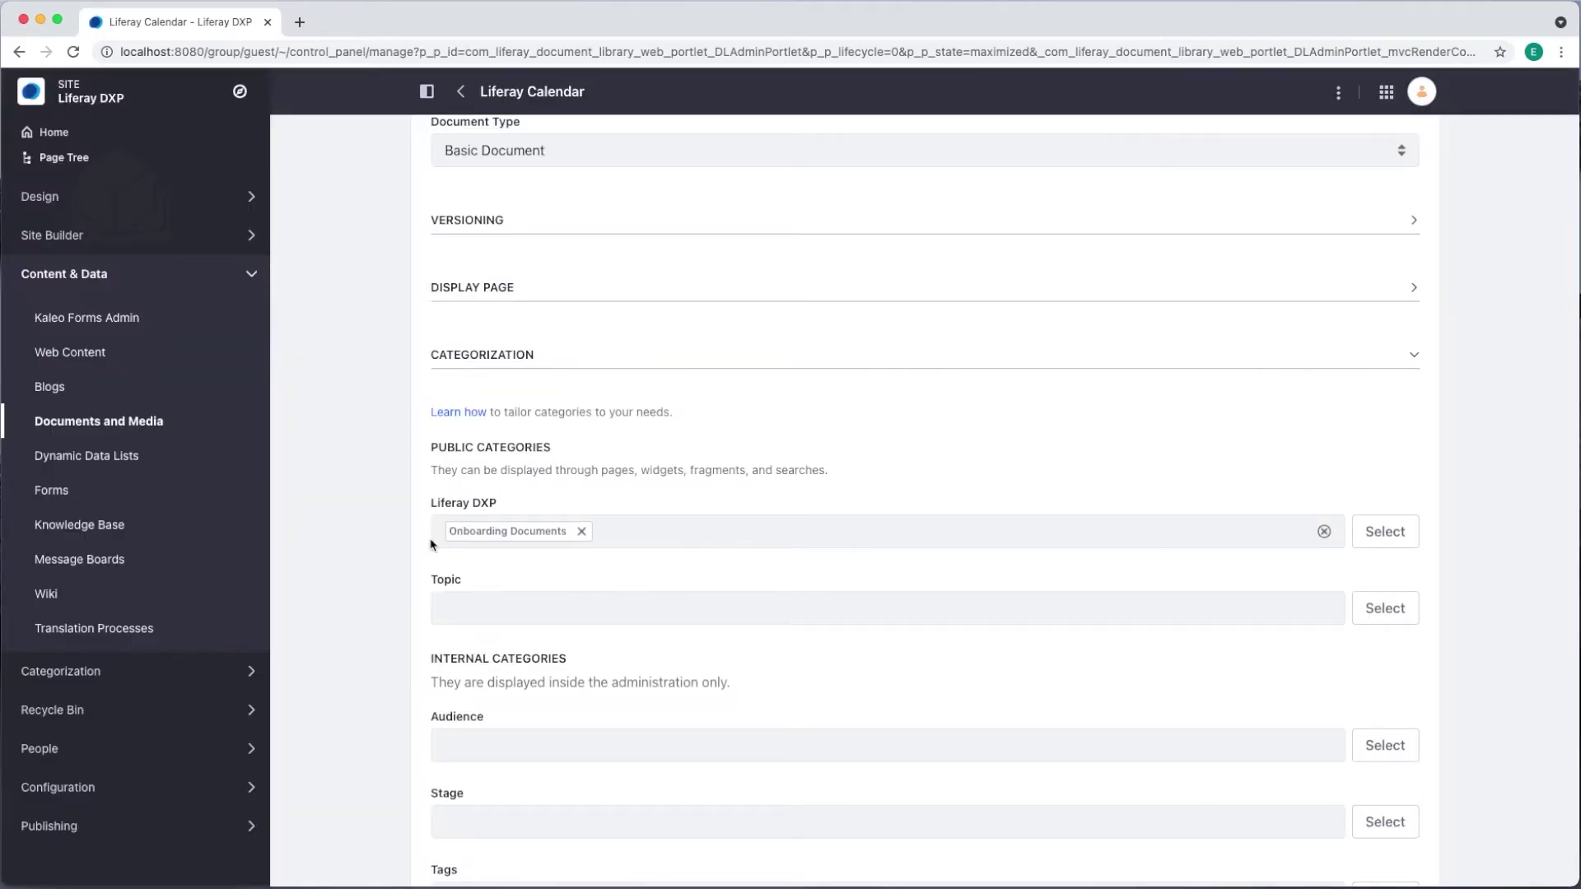
- Add the existing 'calendar' tag to the Liferay Calendar document
scroll(371, 521, down, 3)
scroll(372, 521, down, 3)
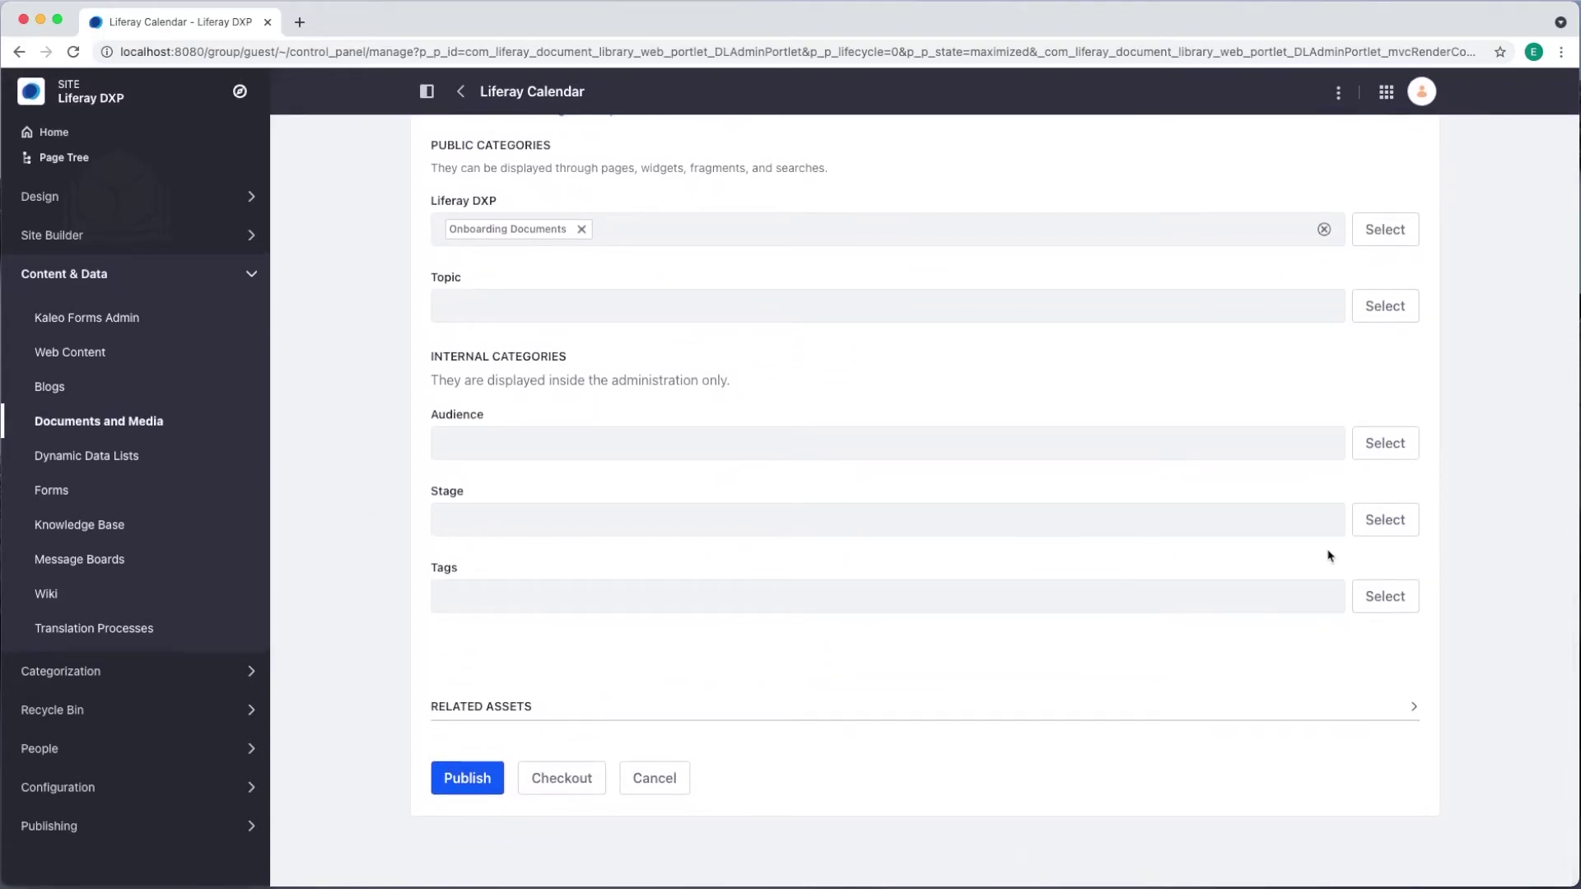
click(1382, 597)
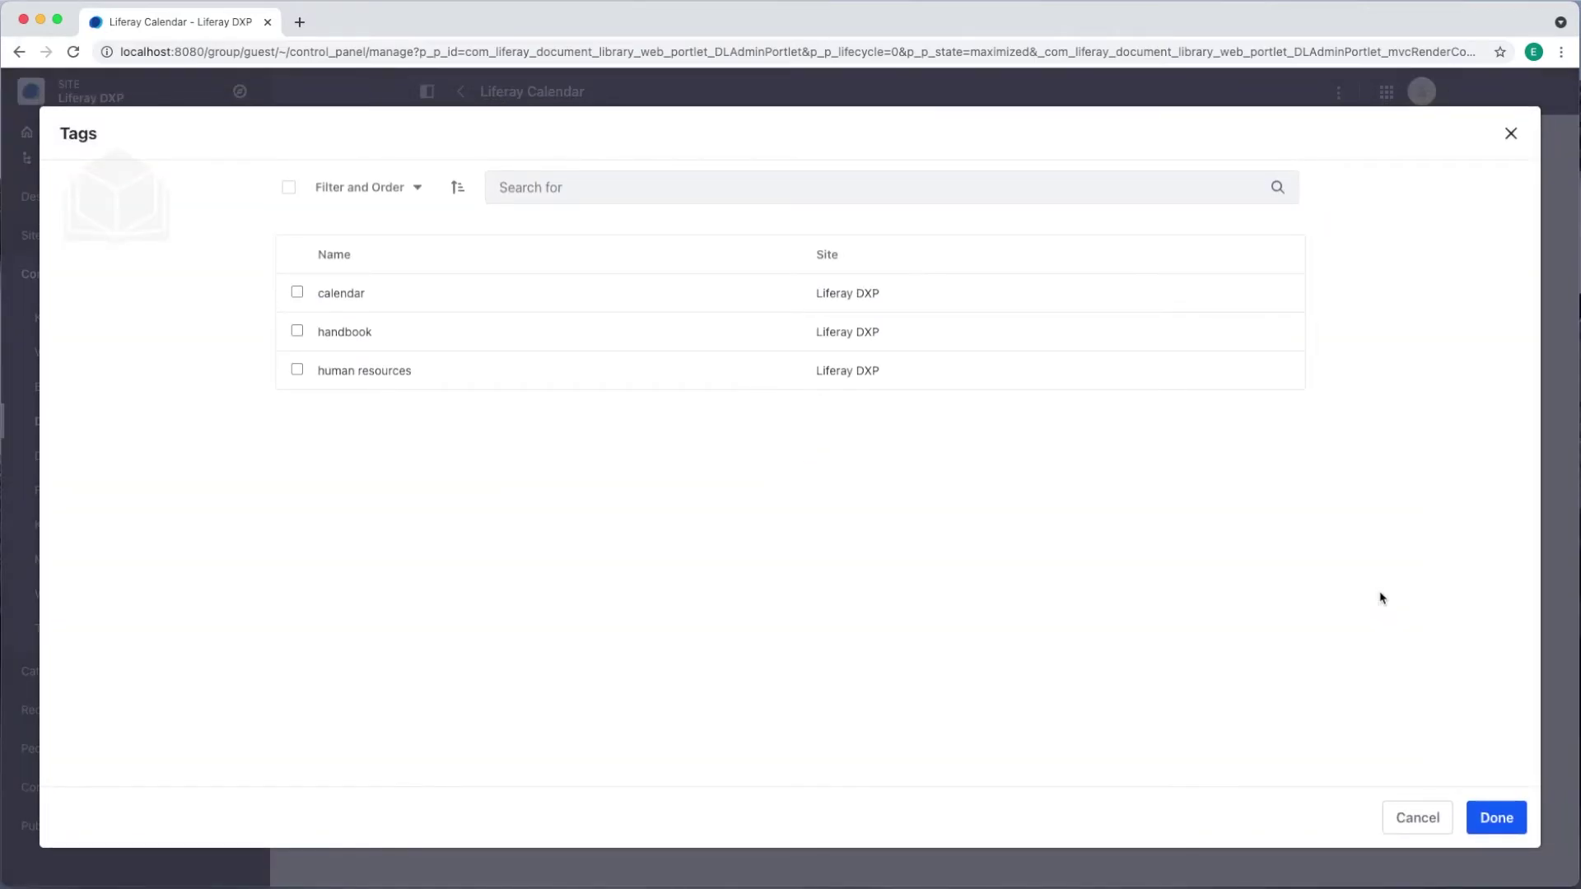
click(298, 292)
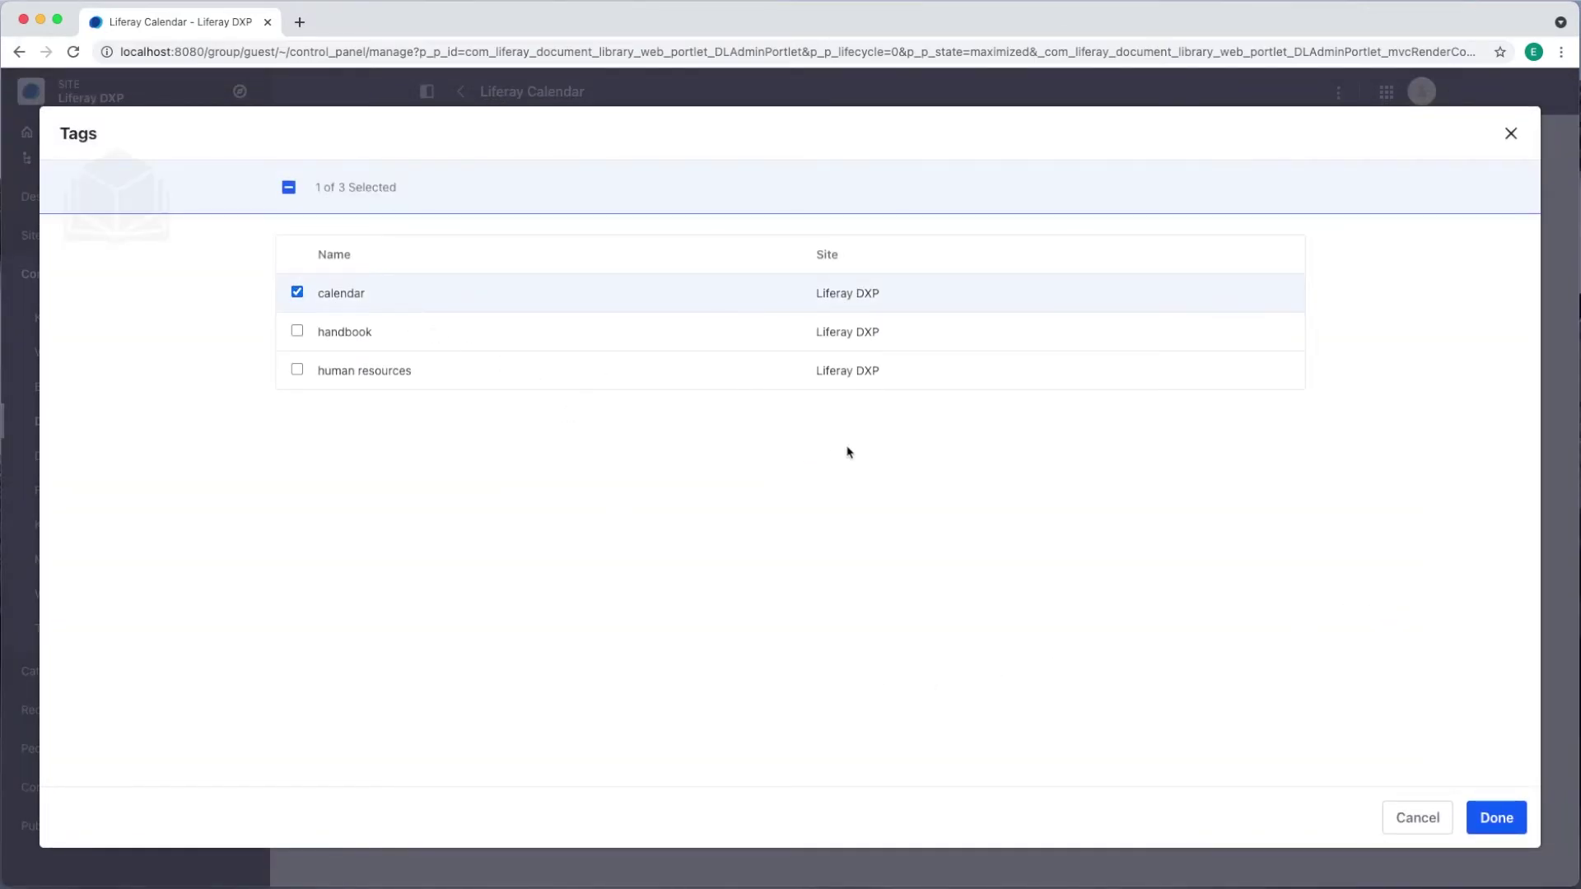
click(1515, 822)
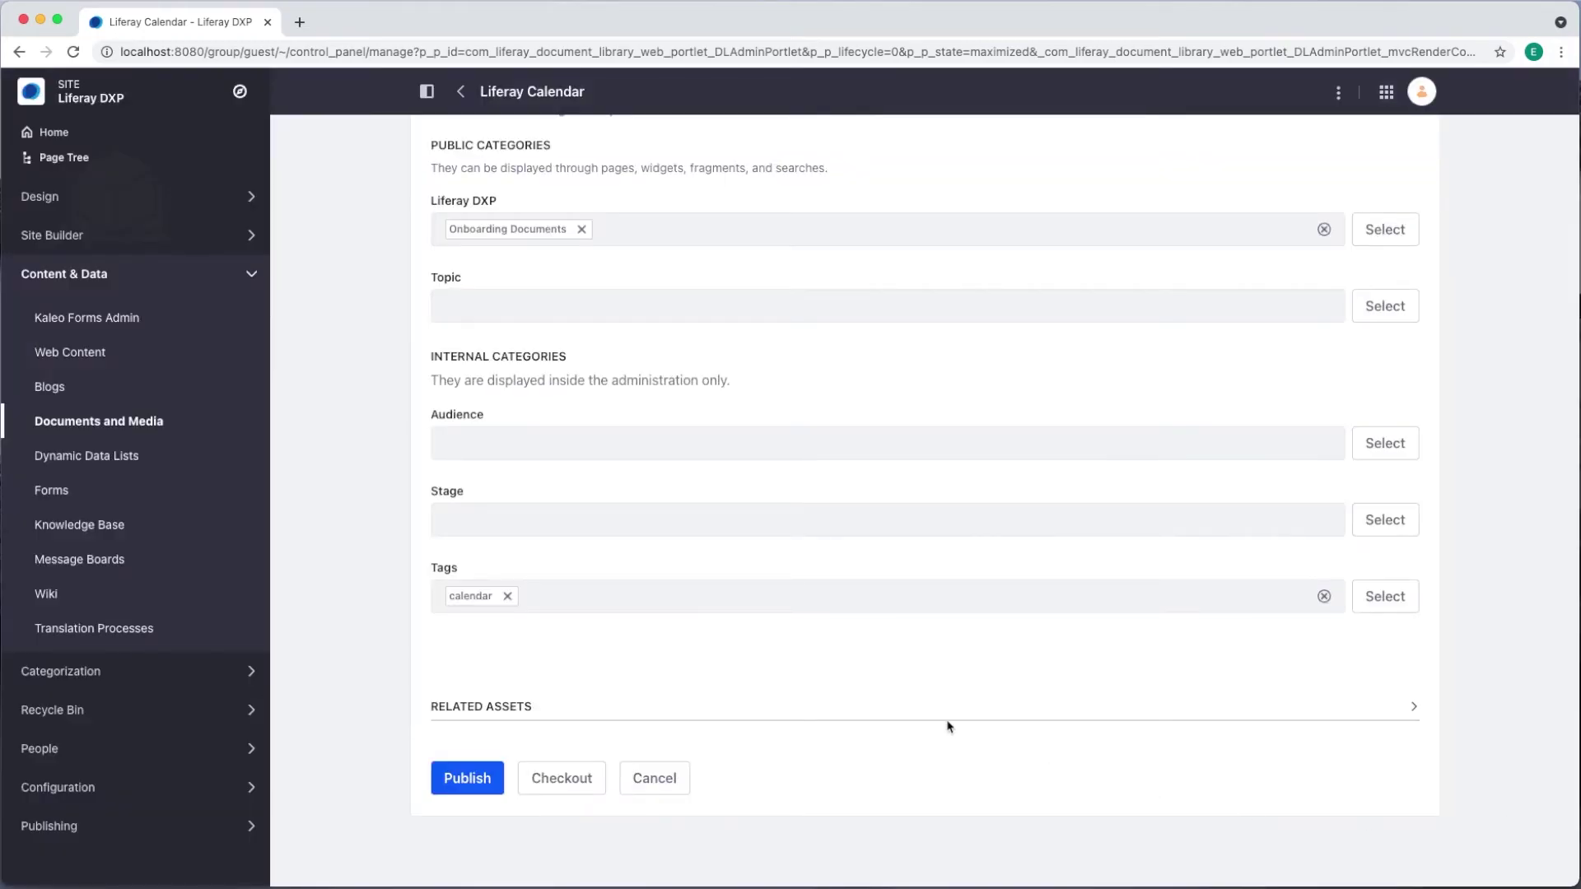
- Add a new 'internal' tag and publish the document
click(641, 587)
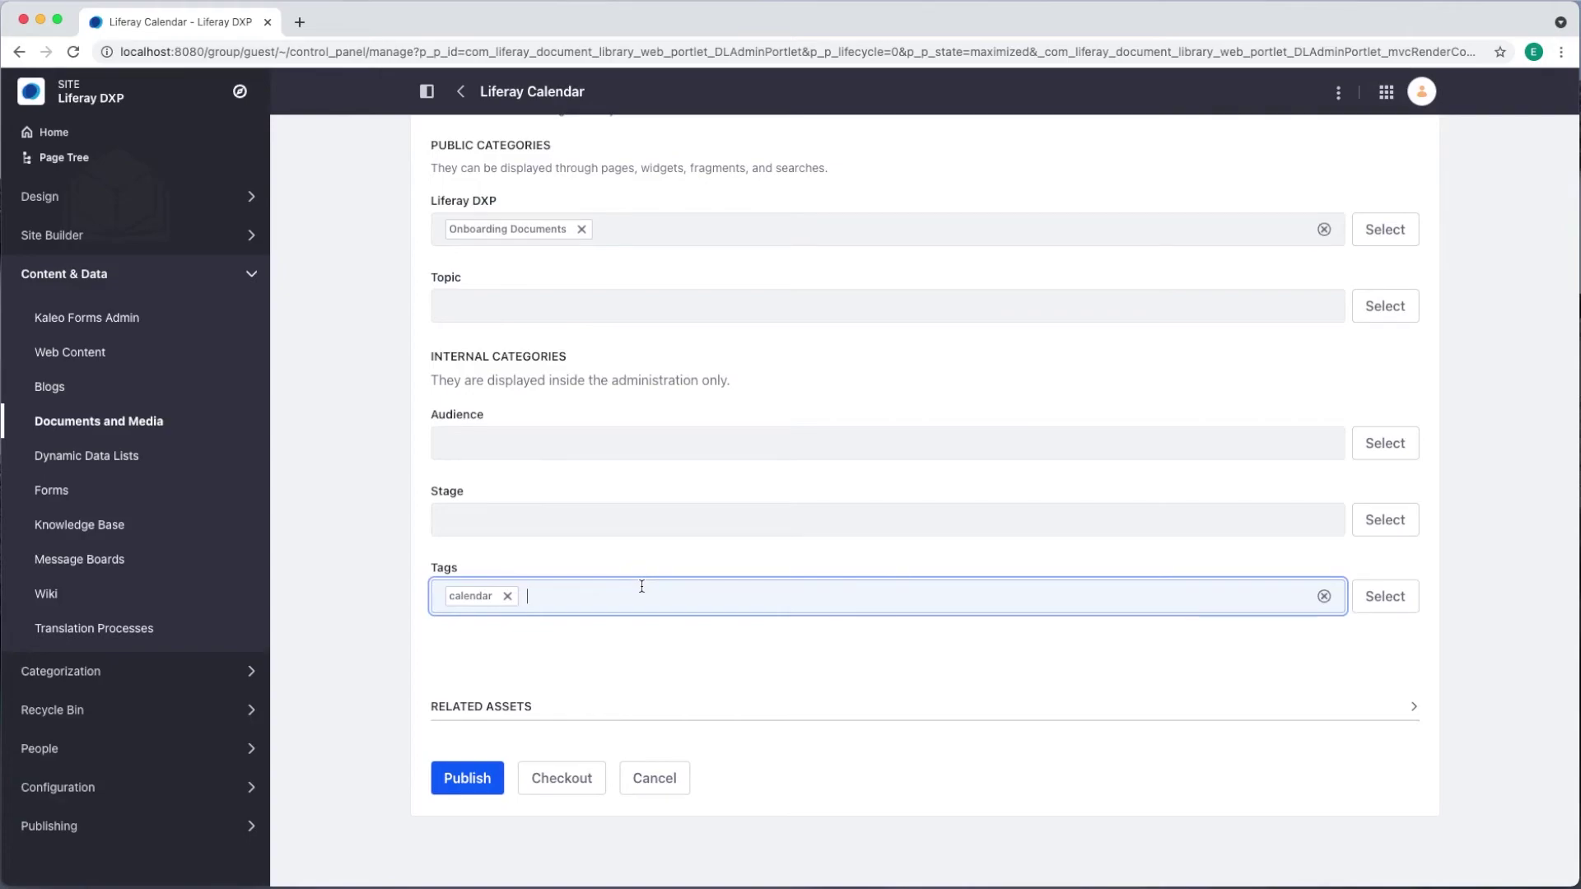
text(internal)
key(Return)
click(476, 788)
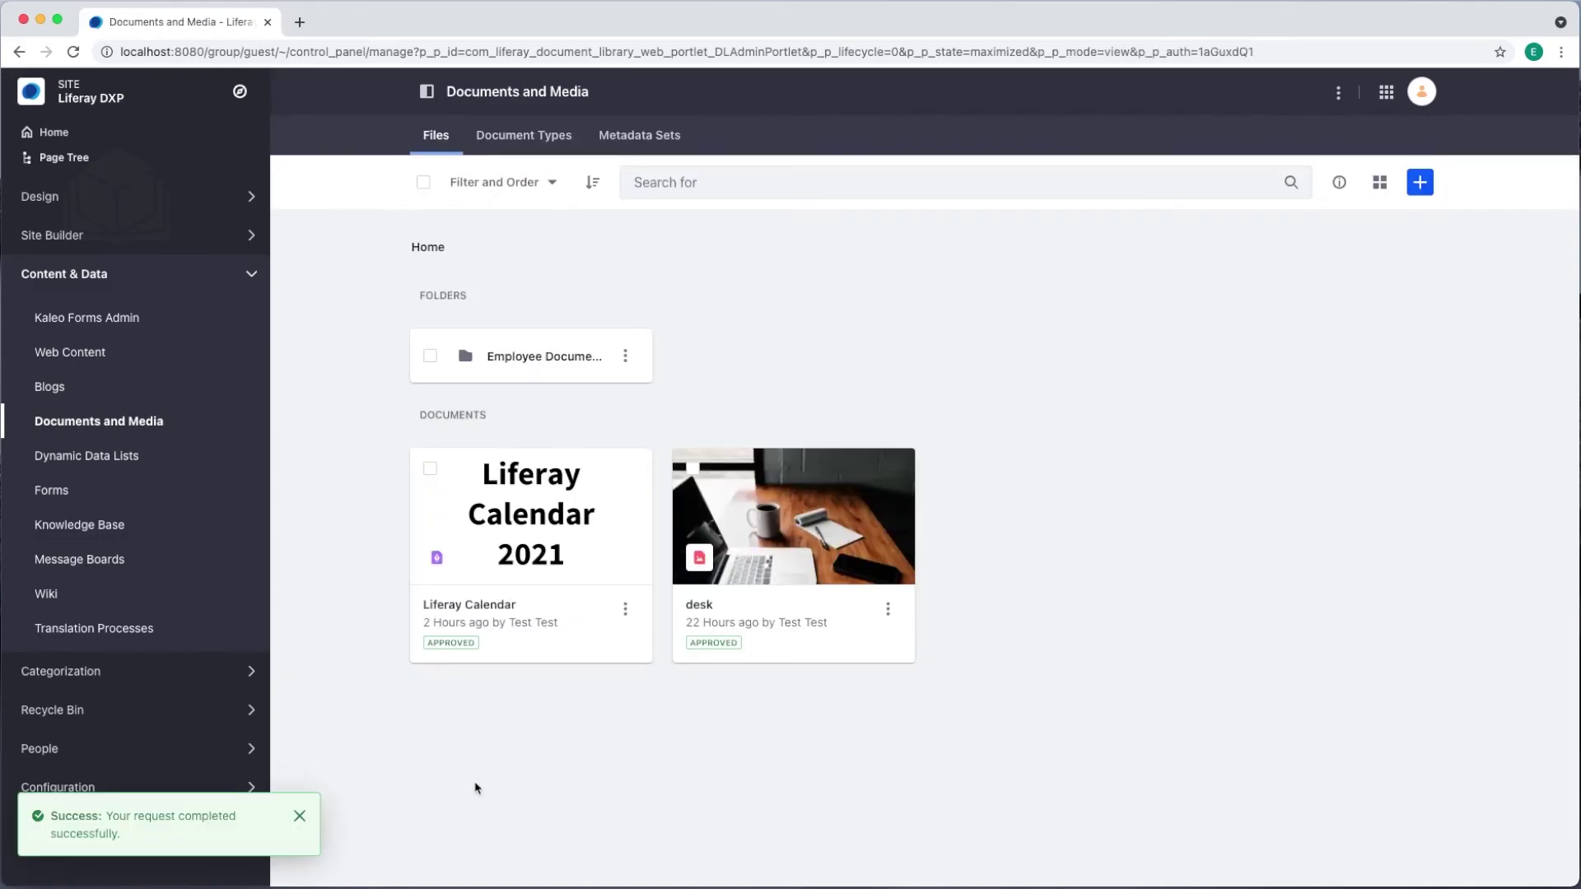
- Select the Liferay Calendar and desk documents and open the bulk Edit Tags, then Edit Categories dialogs
click(430, 470)
click(692, 468)
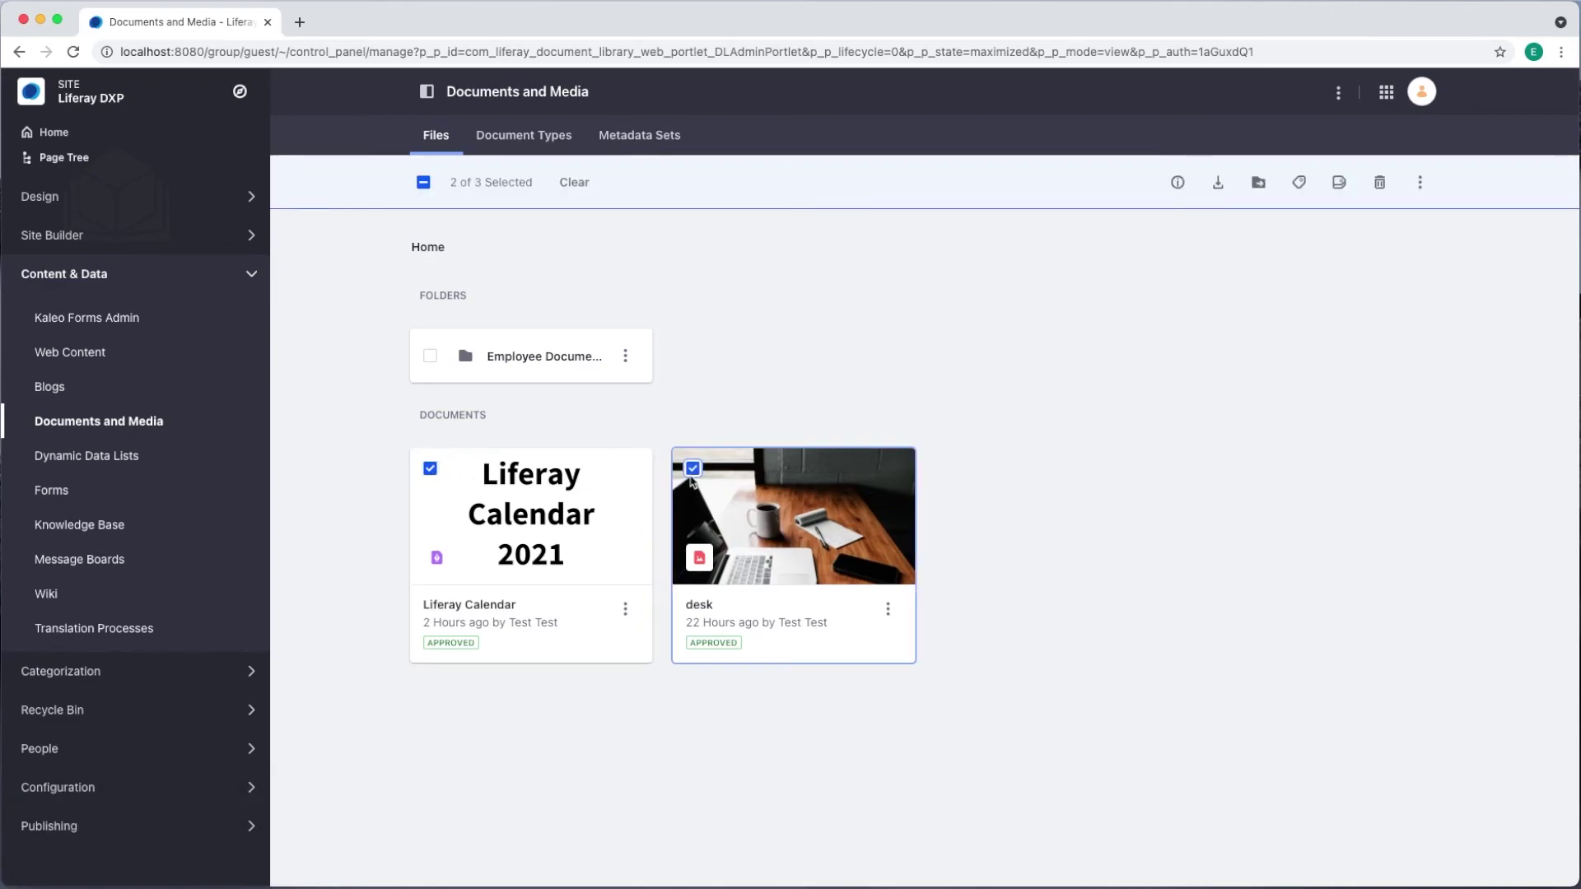
click(1300, 184)
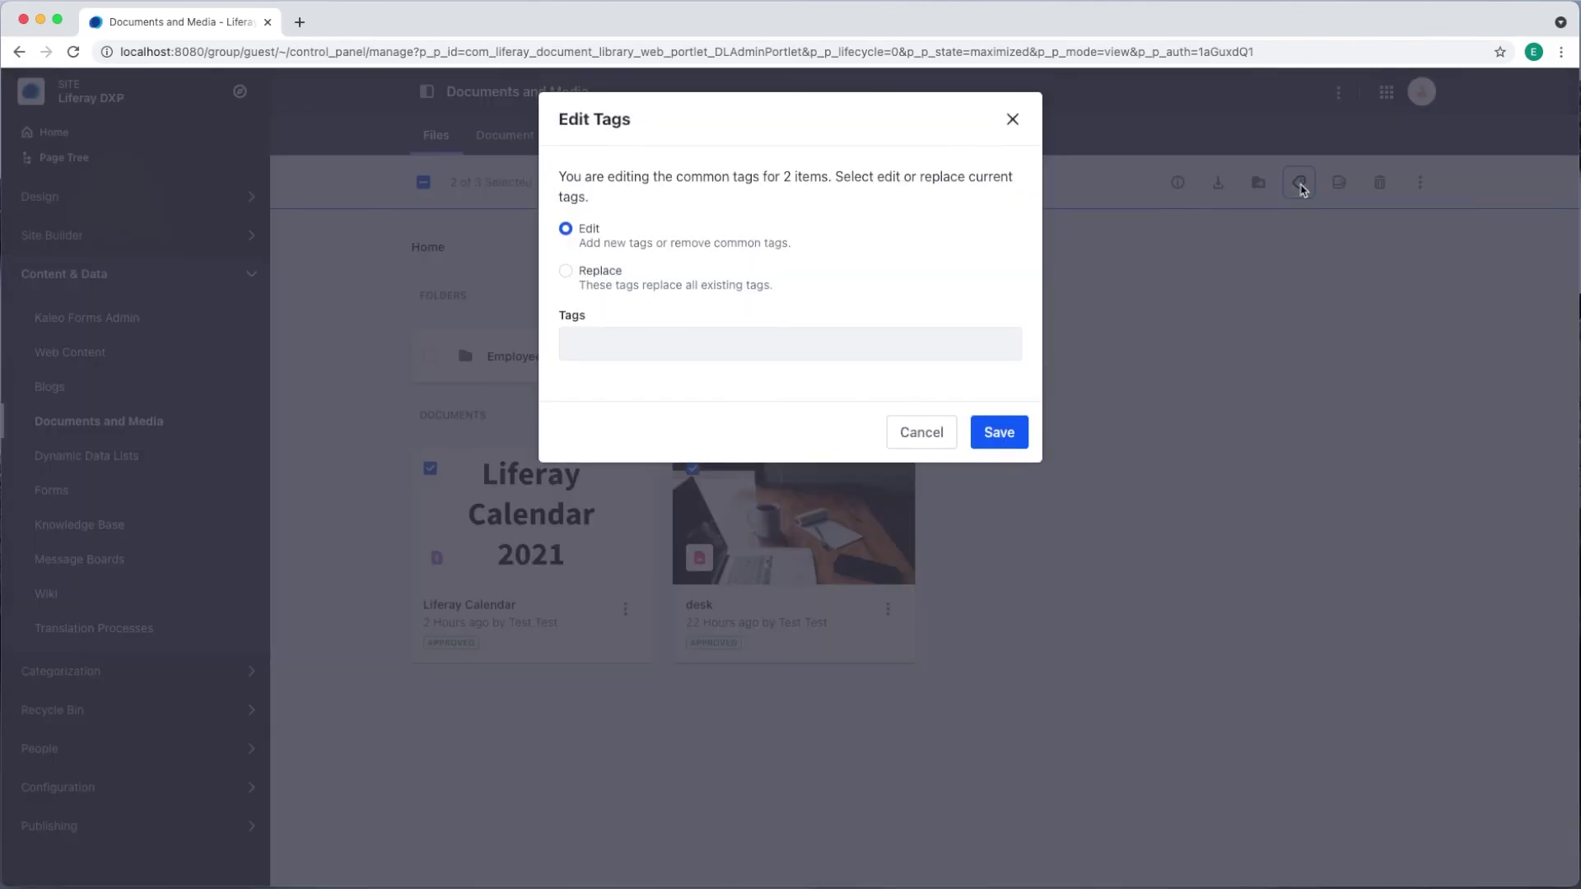
click(908, 434)
click(1339, 182)
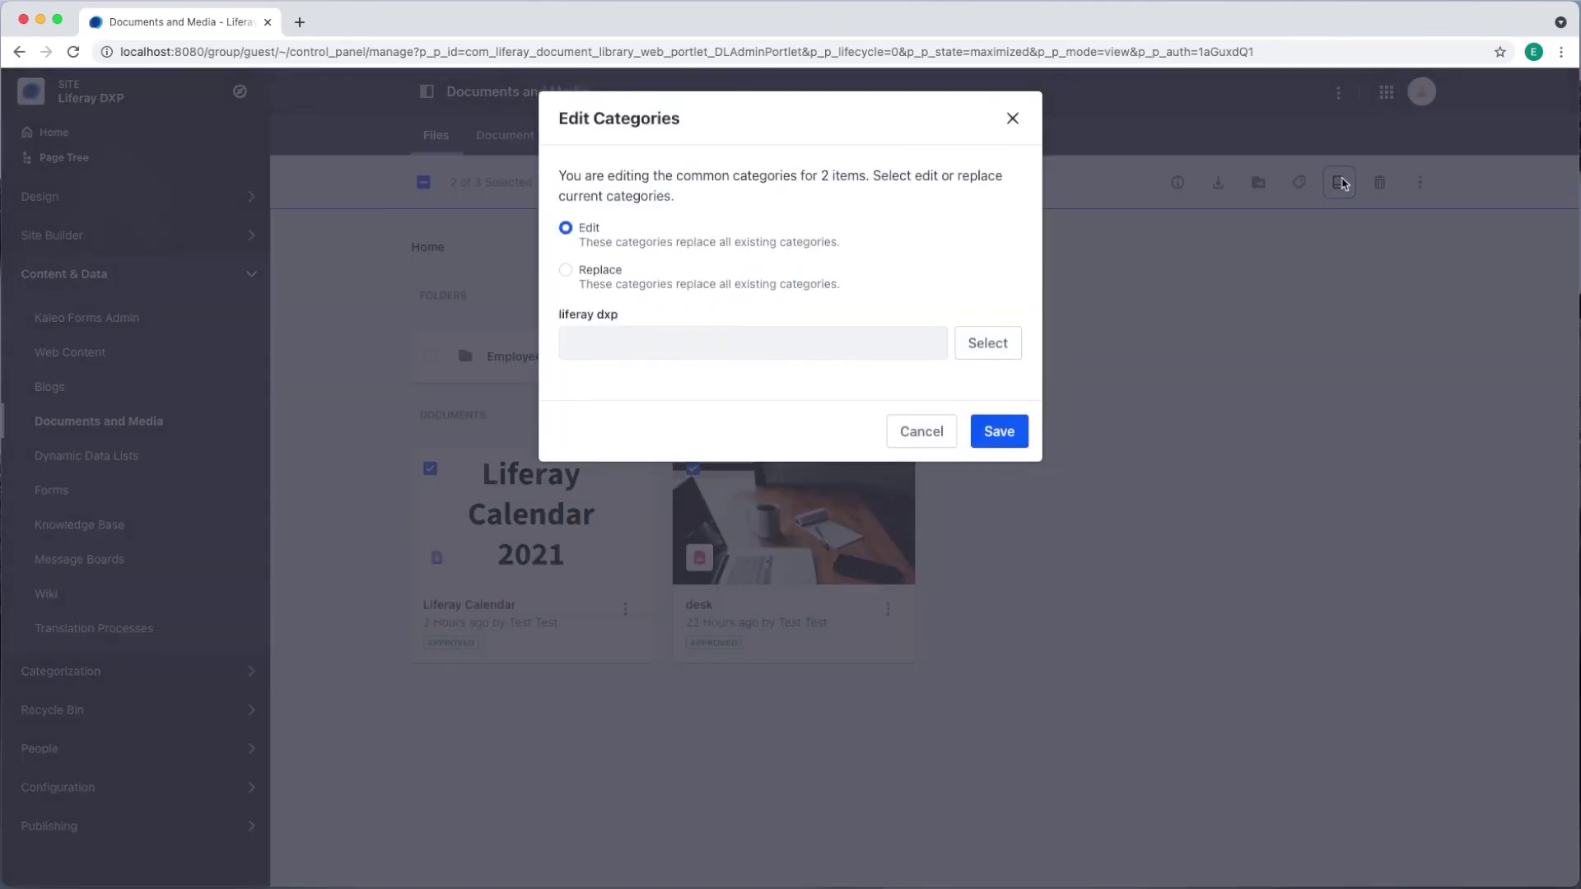
click(922, 433)
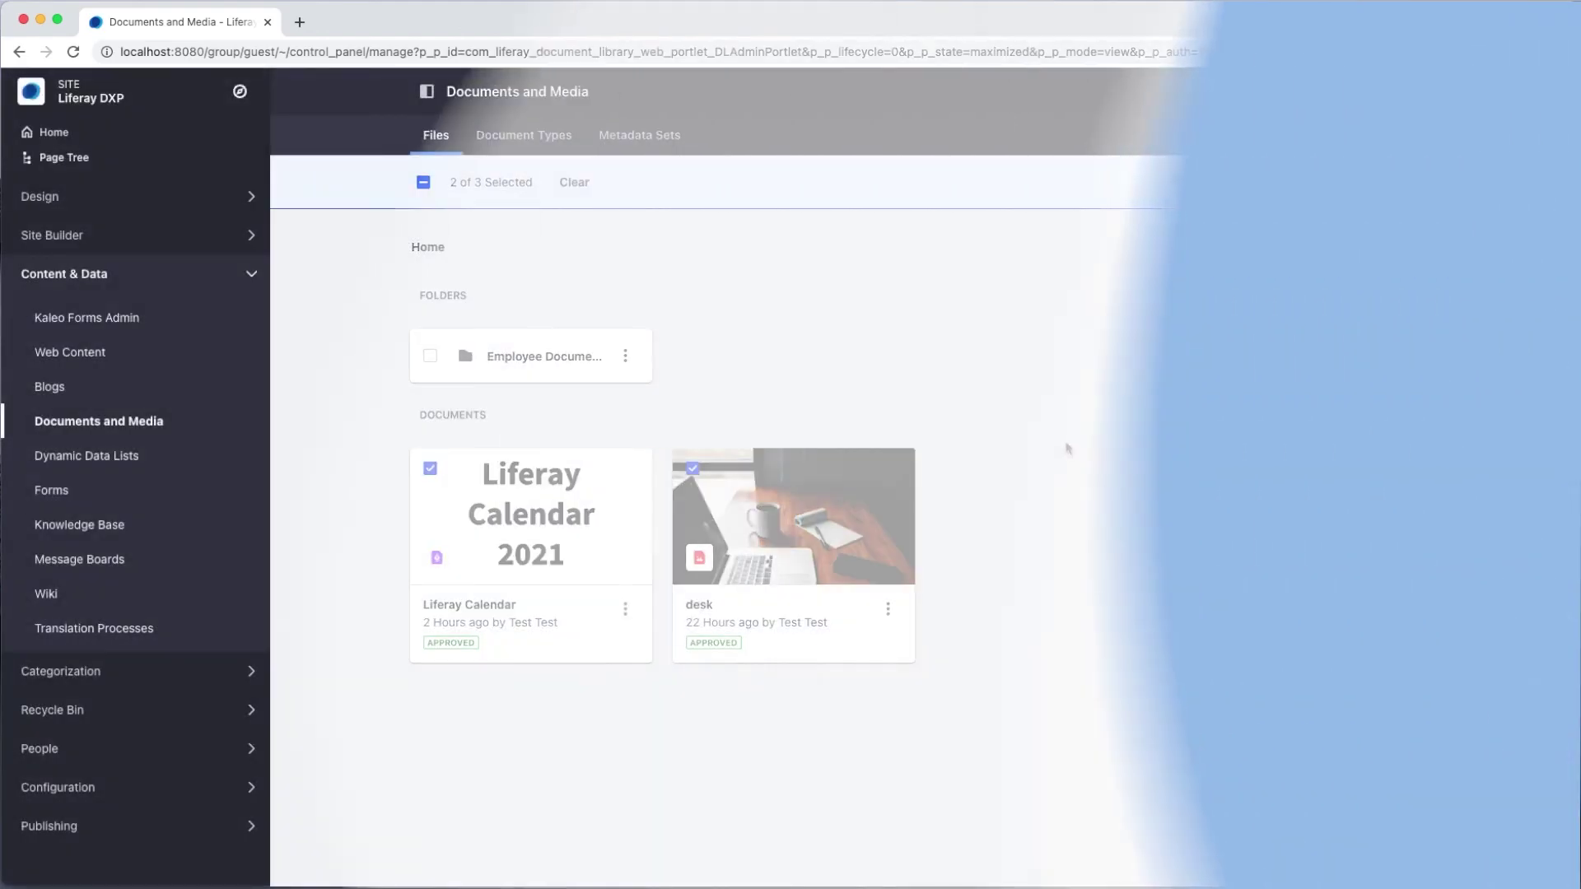